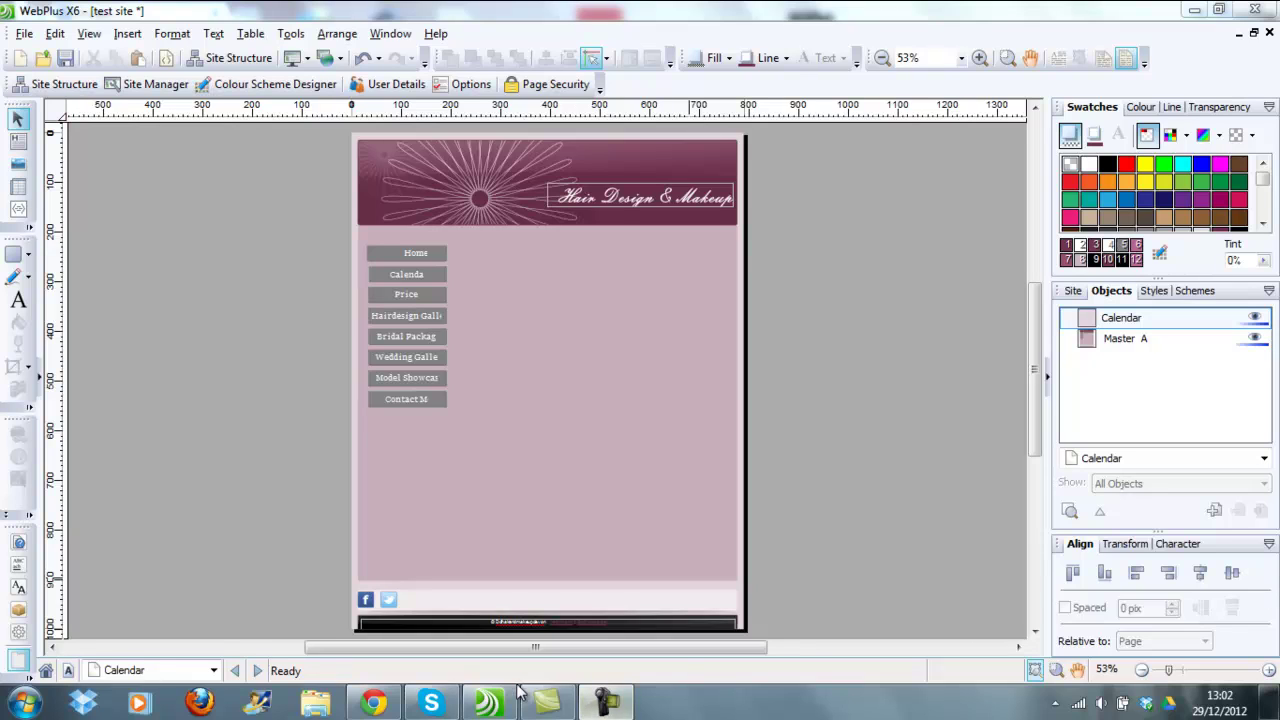
In Chrome, sign in to the Google account with its email and password.
left_click(373, 703)
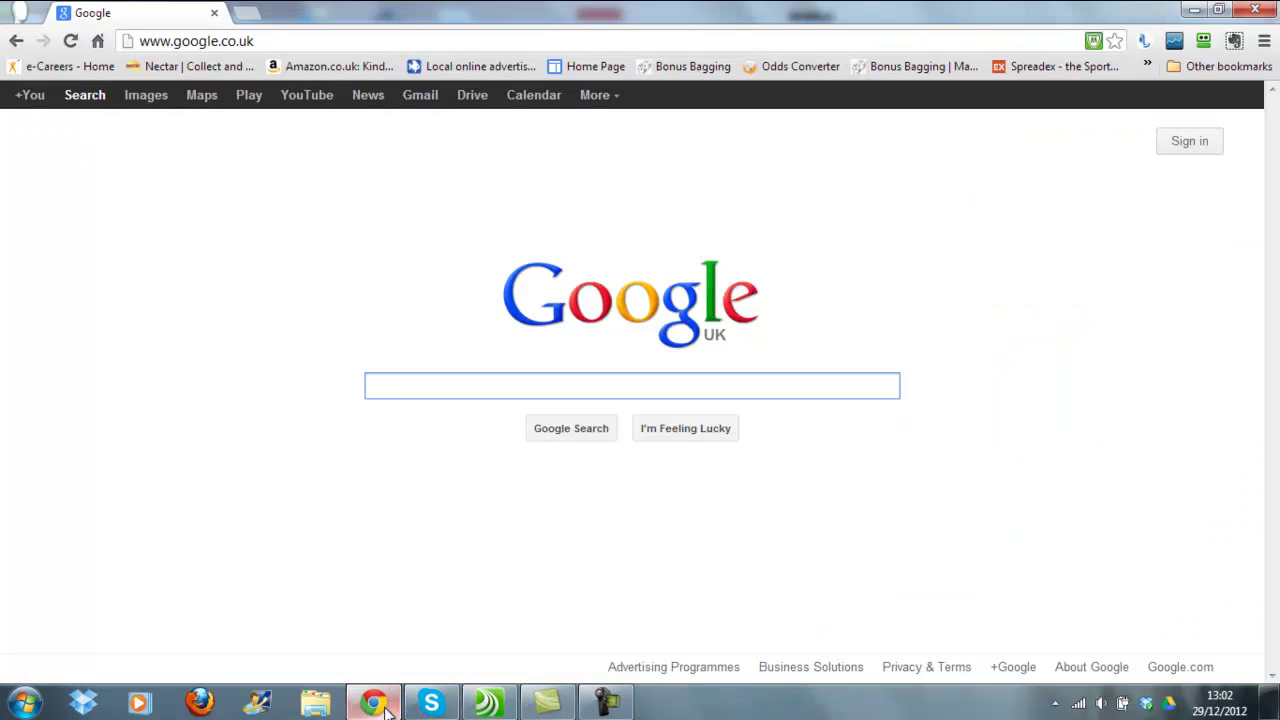
left_click(1187, 148)
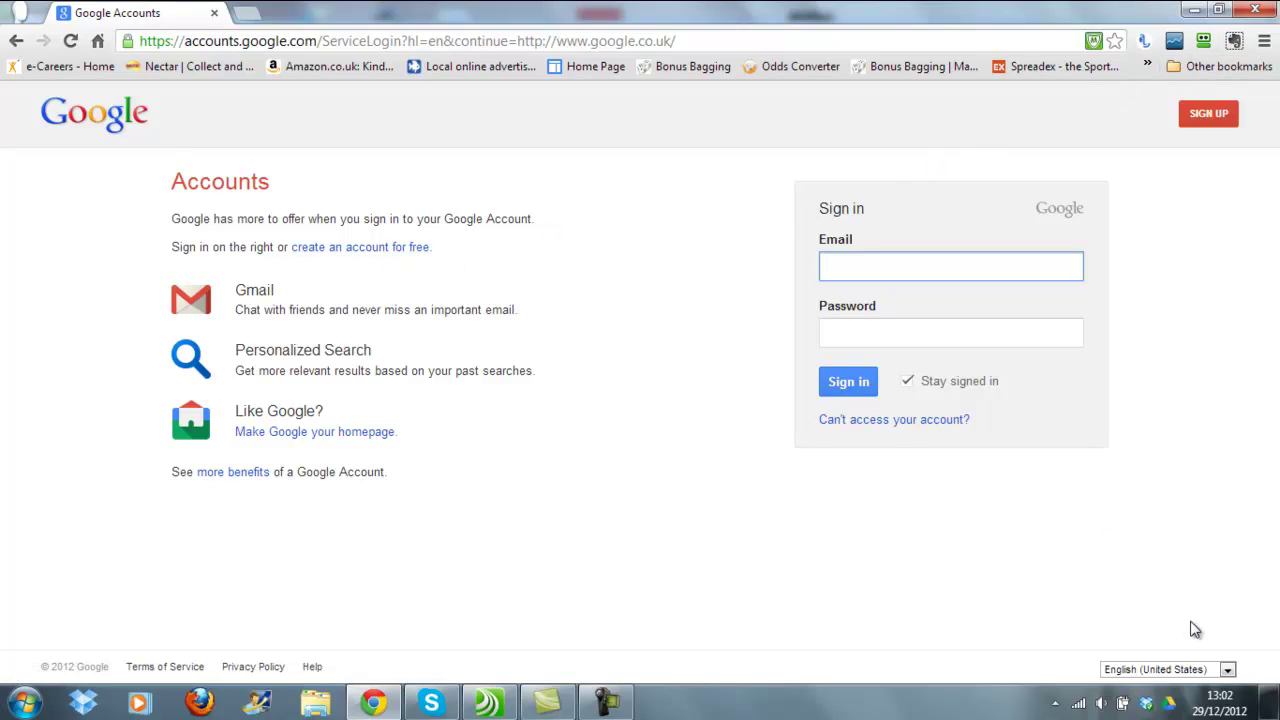
left_click(836, 384)
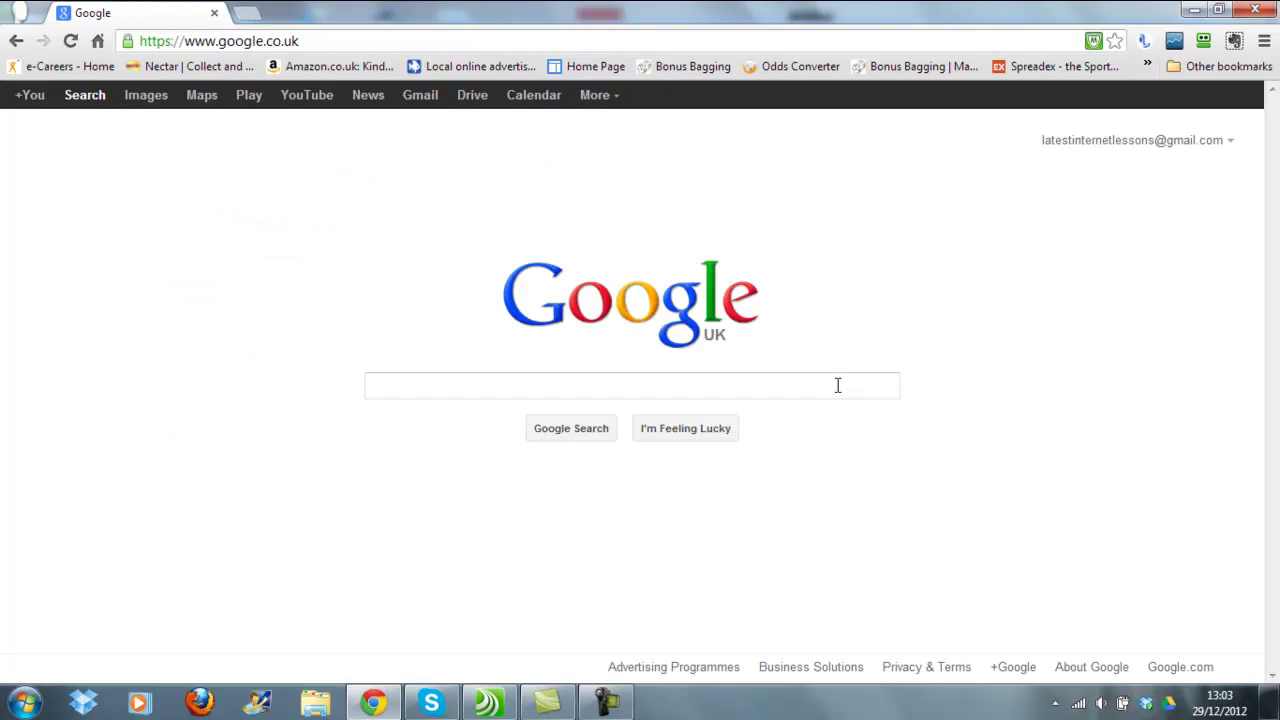
Open Google Calendar in week view and expand the My calendars options menu.
left_click(535, 99)
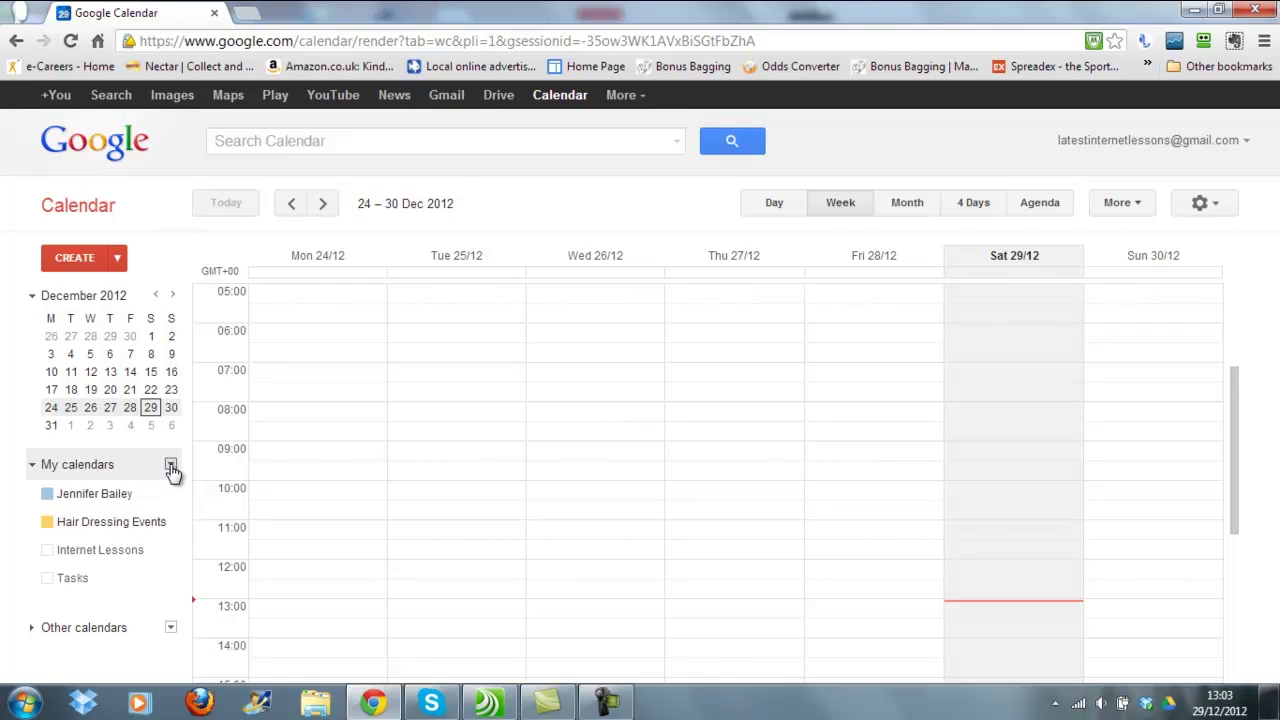
left_click(171, 467)
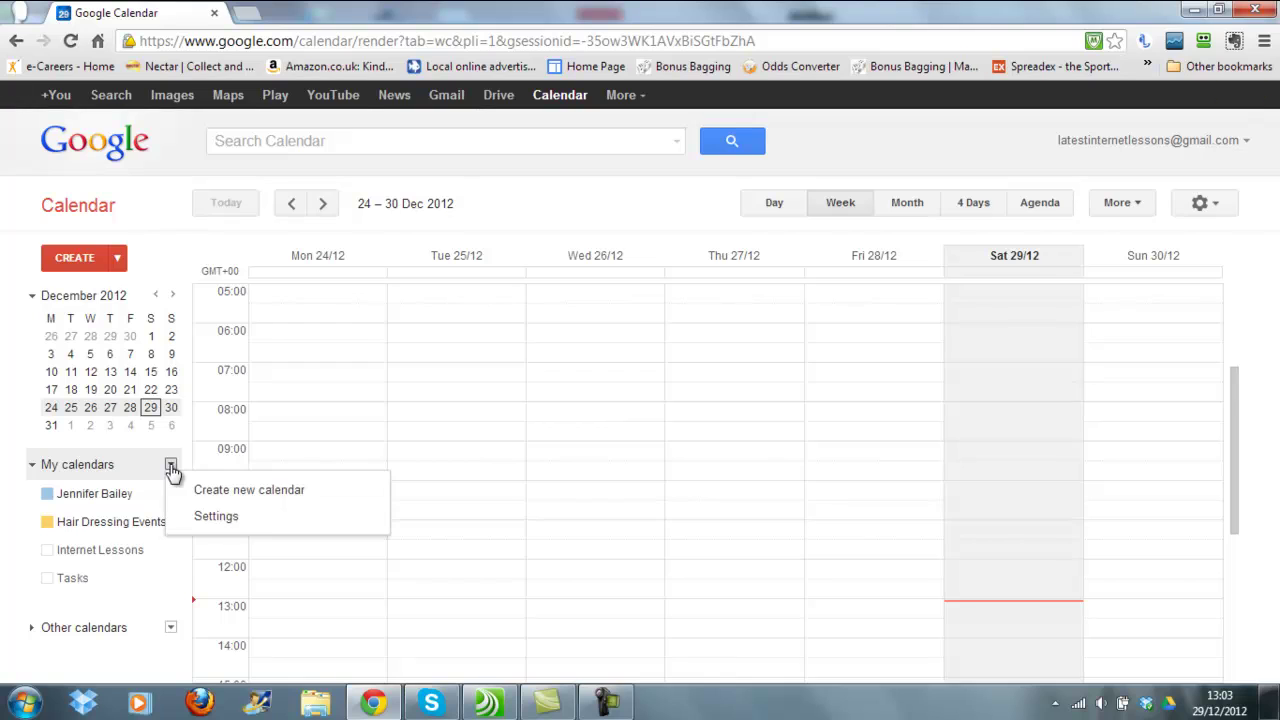
Start a new calendar and name it 'Hairdressing'.
left_click(222, 490)
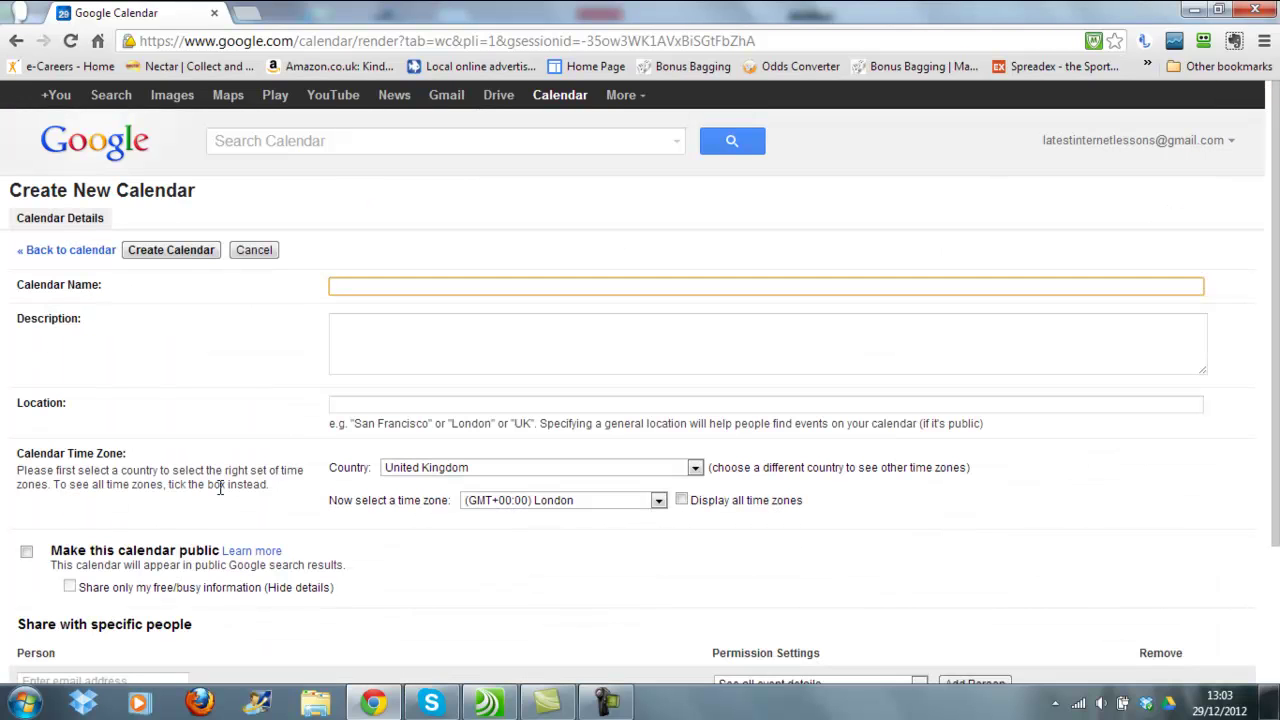
type("Hal")
type("rdree")
key("BackSpace")
type("ssing")
Give the calendar the description 'A list of hairdressing events'.
left_click(385, 344)
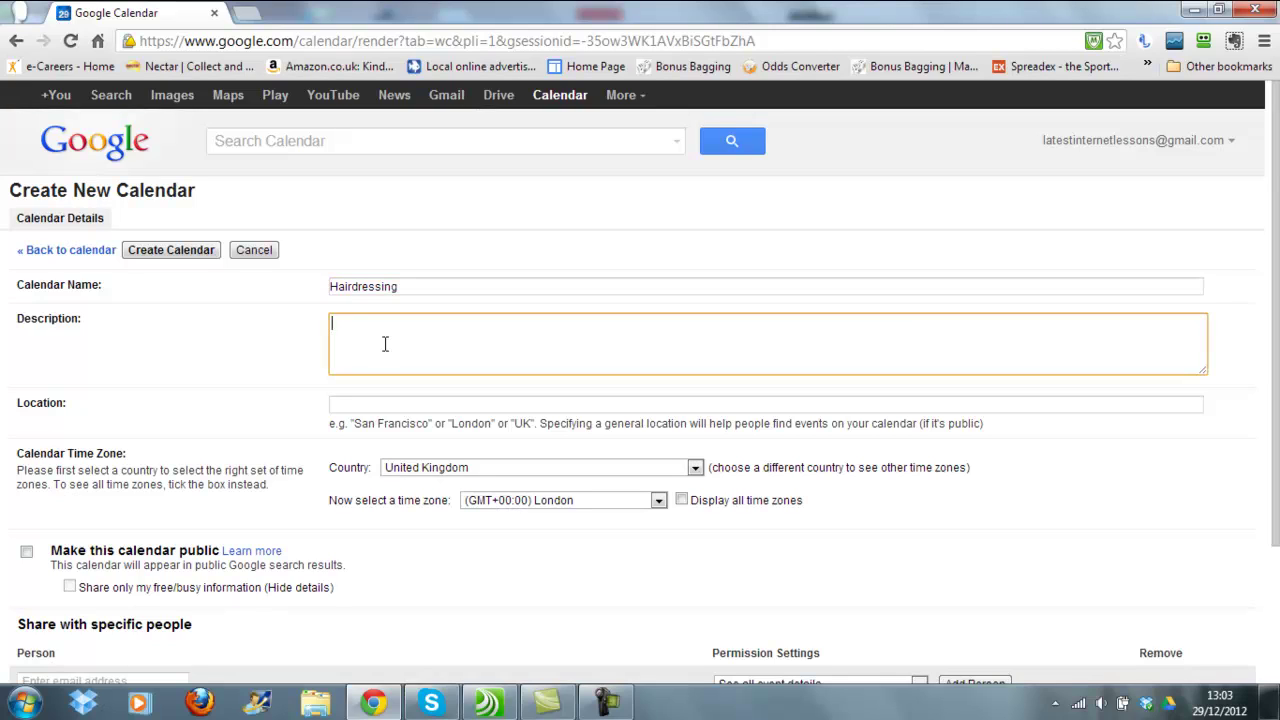
type("A list of hairdressong")
key("BackSpace")
key("BackSpace")
key("BackSpace")
key("BackSpace")
type("ing events")
Tick 'Make this calendar public' for Hairdressing and read the Learn more explanation.
left_click_drag(1272, 283, 1265, 455)
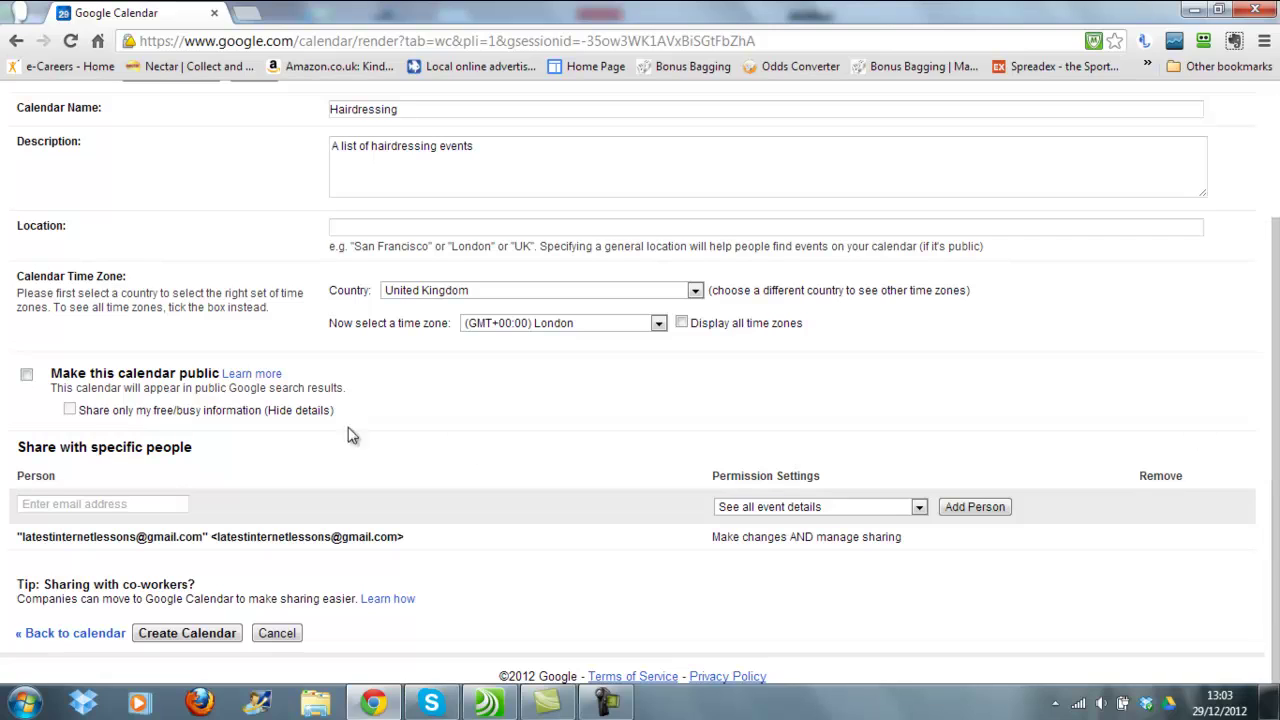
left_click(29, 386)
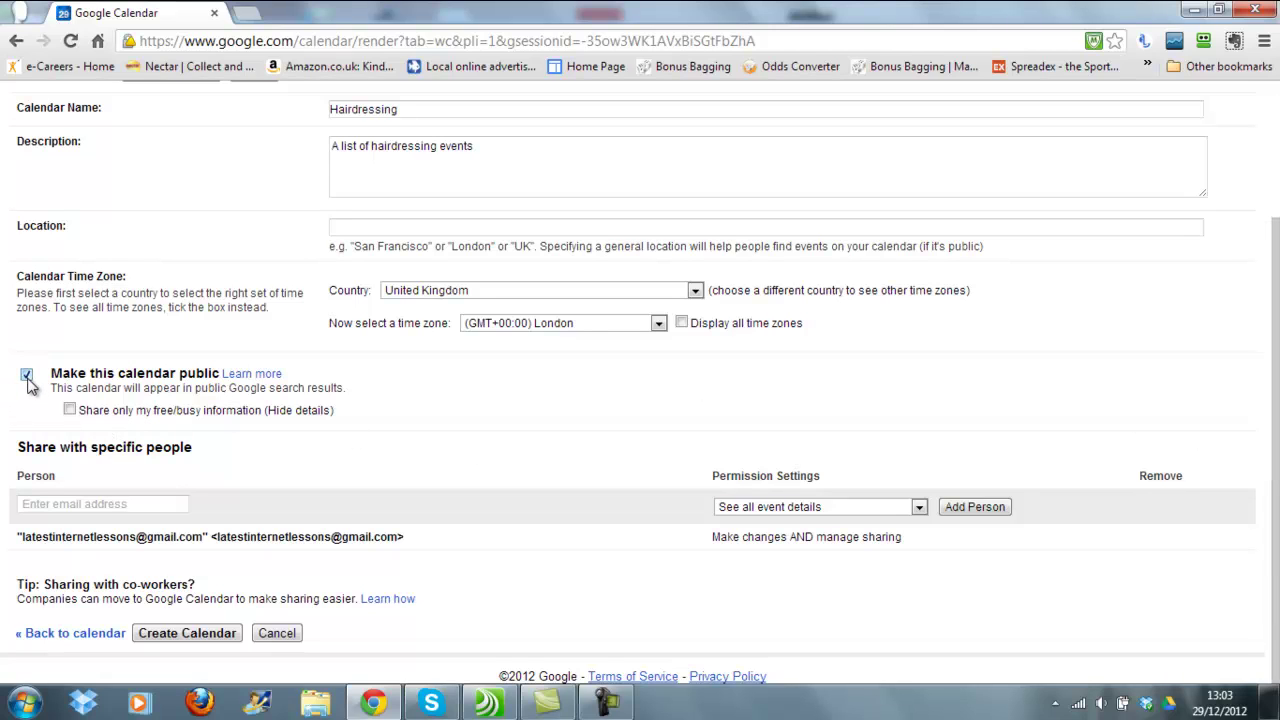
left_click(258, 377)
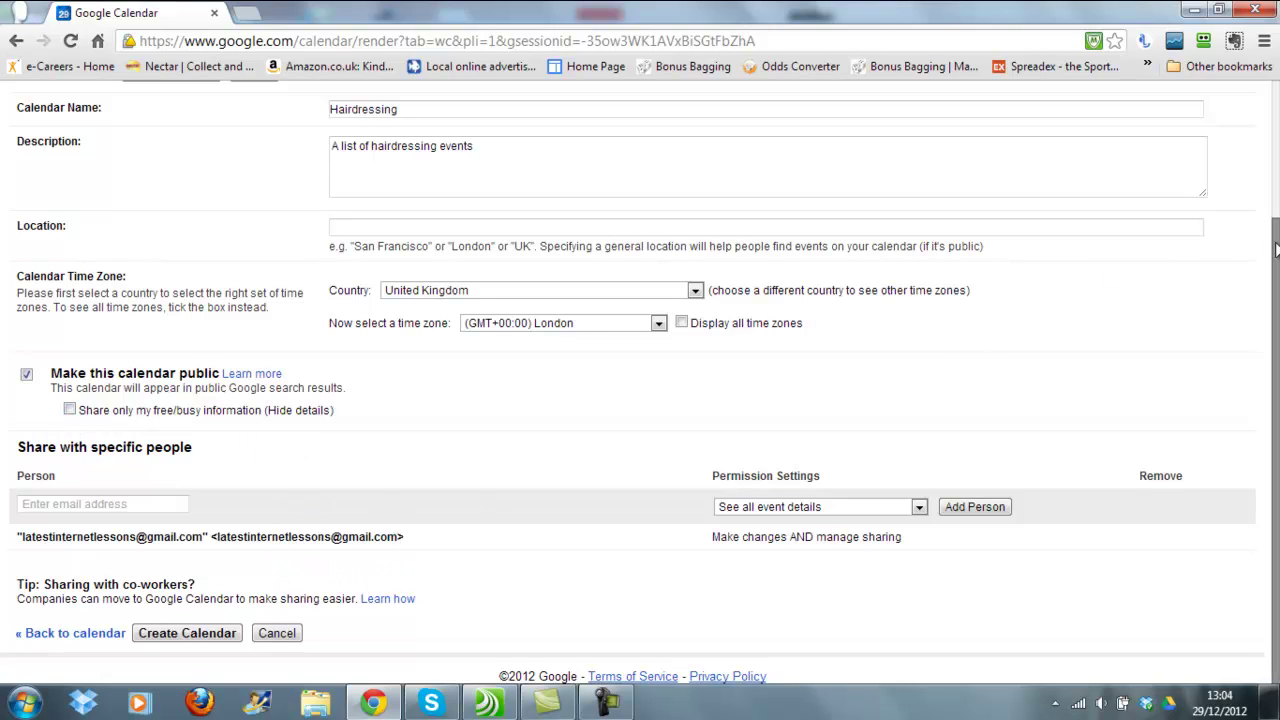
left_click_drag(1276, 300, 1276, 254)
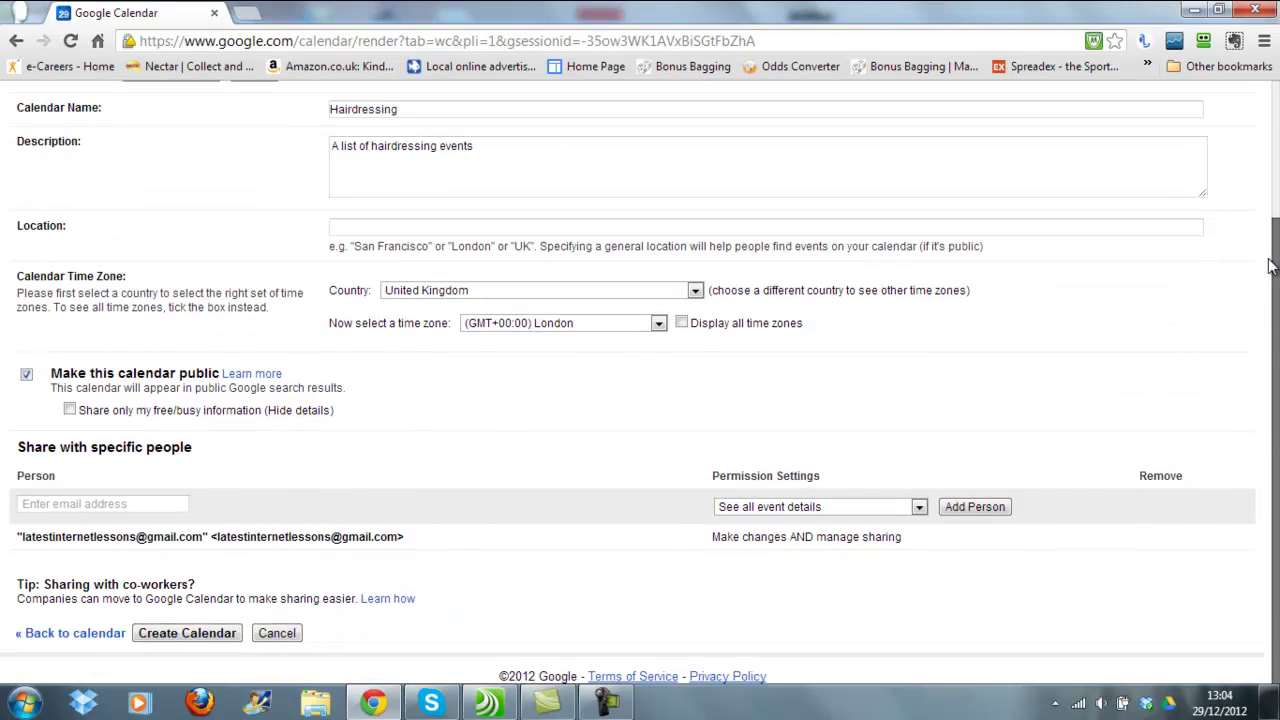
Create the Hairdressing calendar, accept the public-calendar warning, and open its dropdown options.
left_click(199, 636)
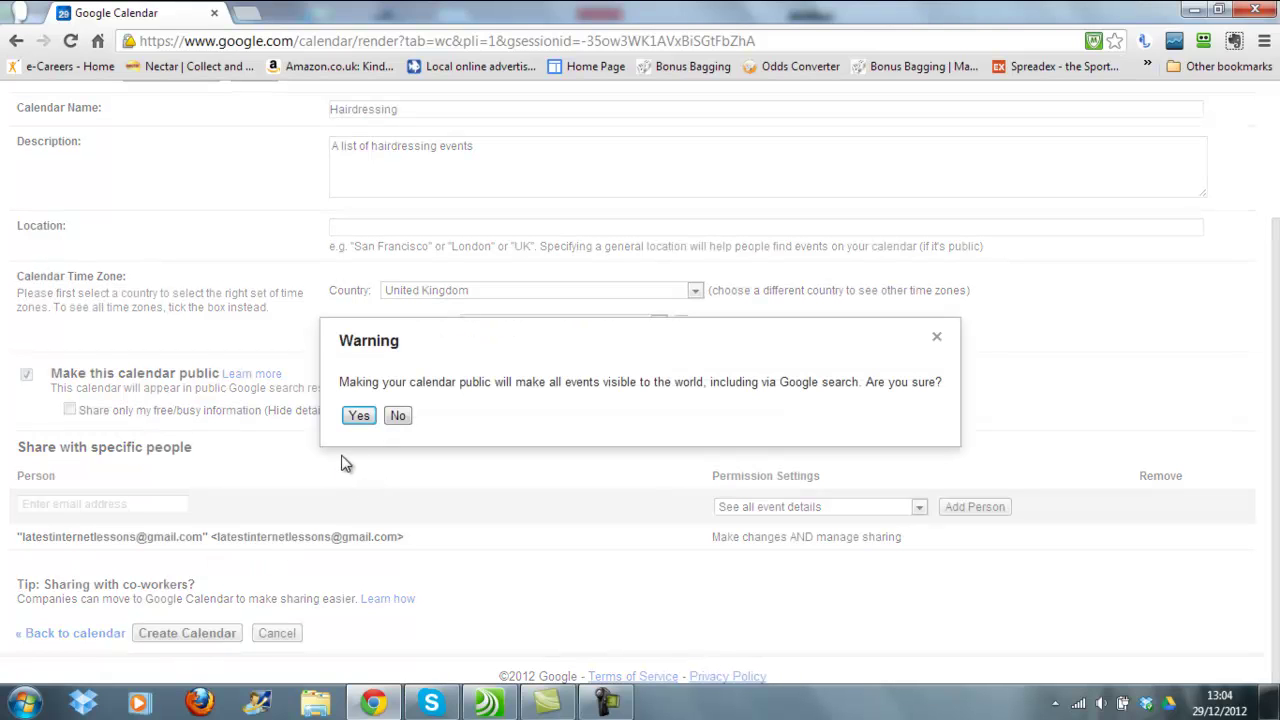
left_click(357, 418)
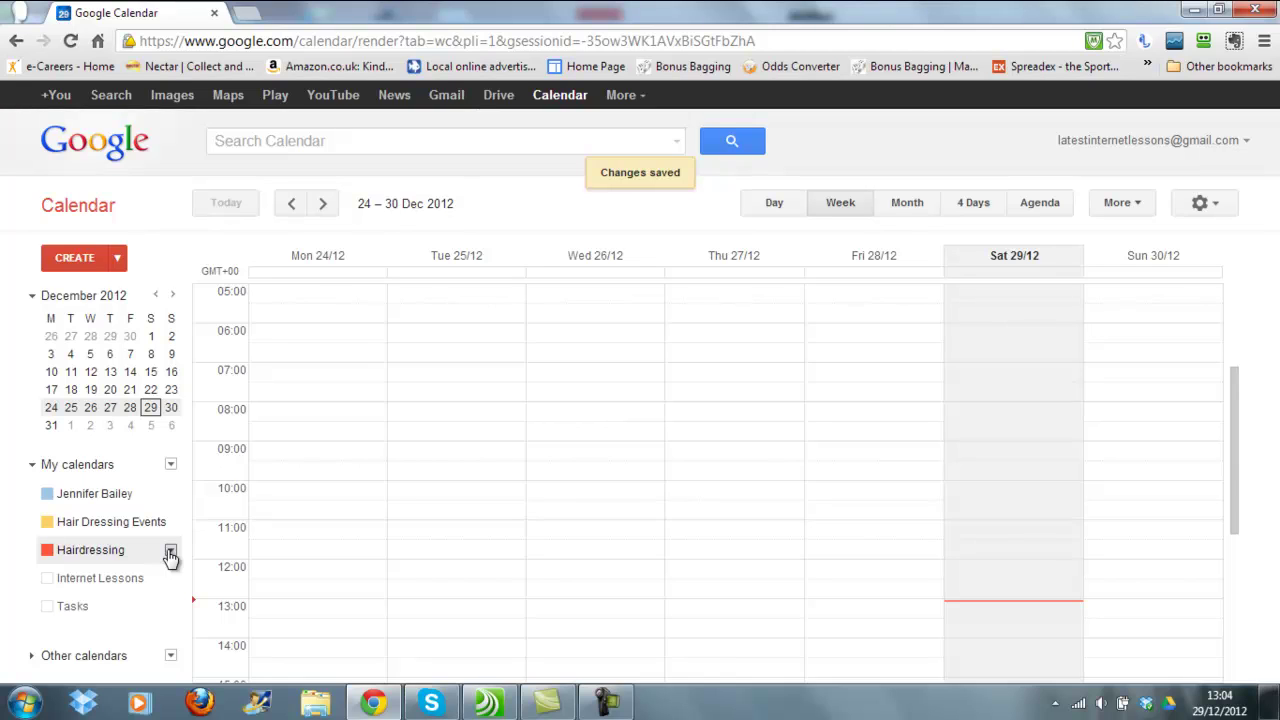
left_click(171, 553)
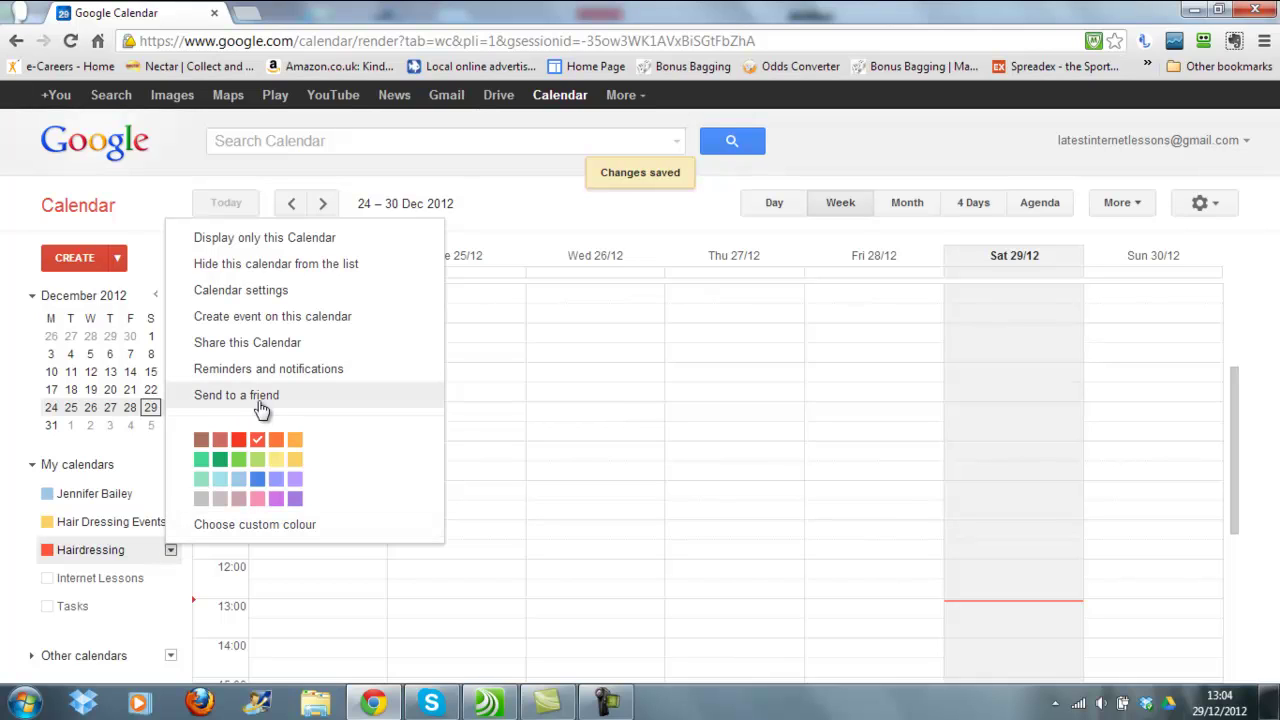
Open the Hairdressing calendar's Calendar Details and scroll down to its embed section.
left_click(278, 344)
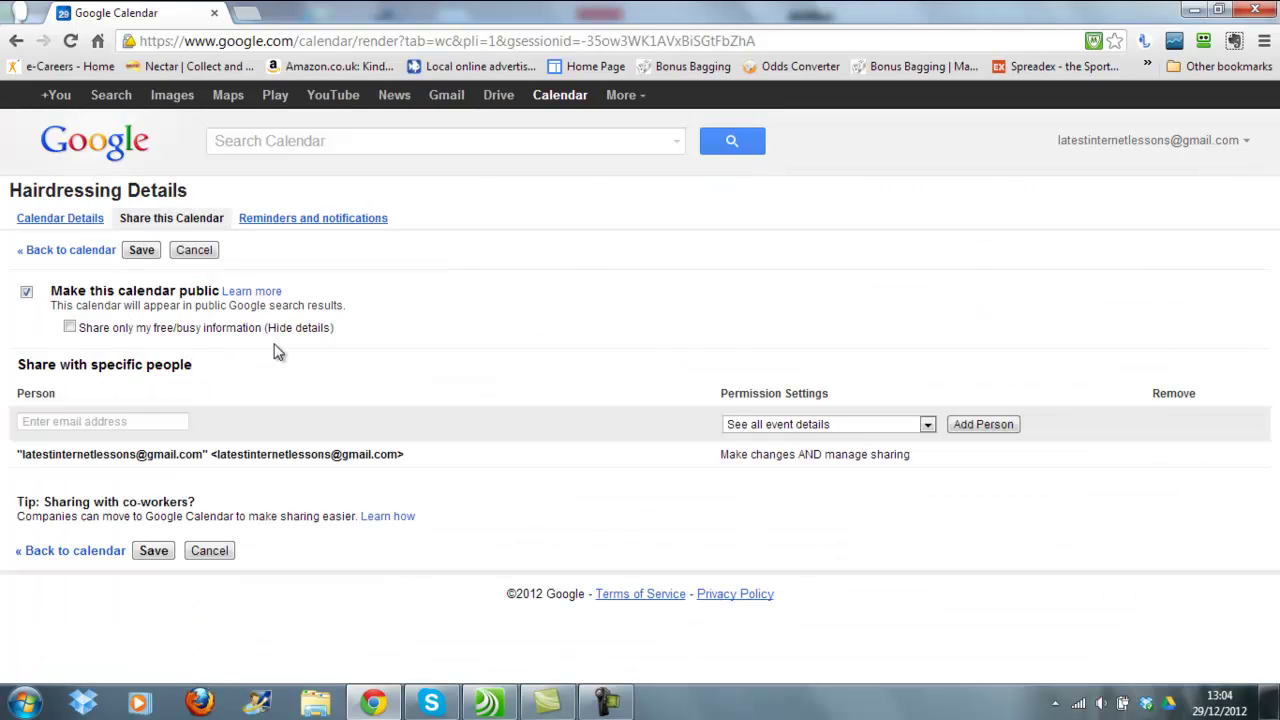
left_click(60, 220)
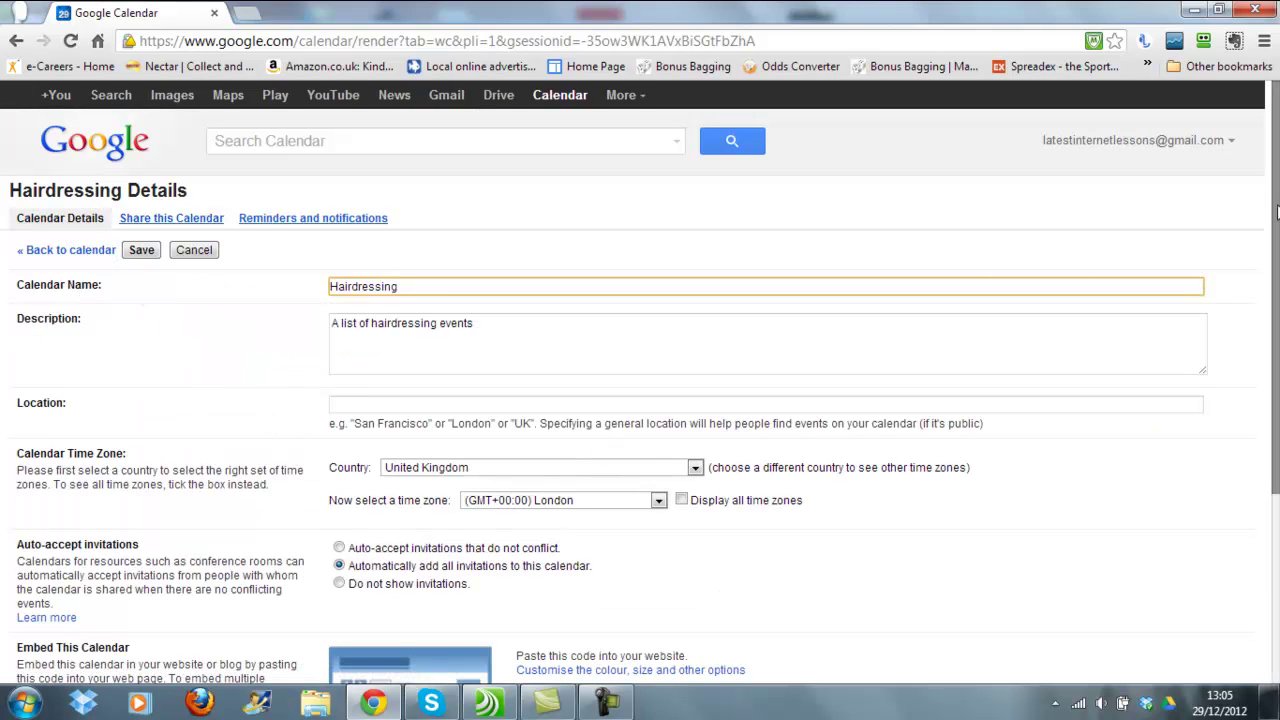
left_click_drag(1275, 190, 1268, 398)
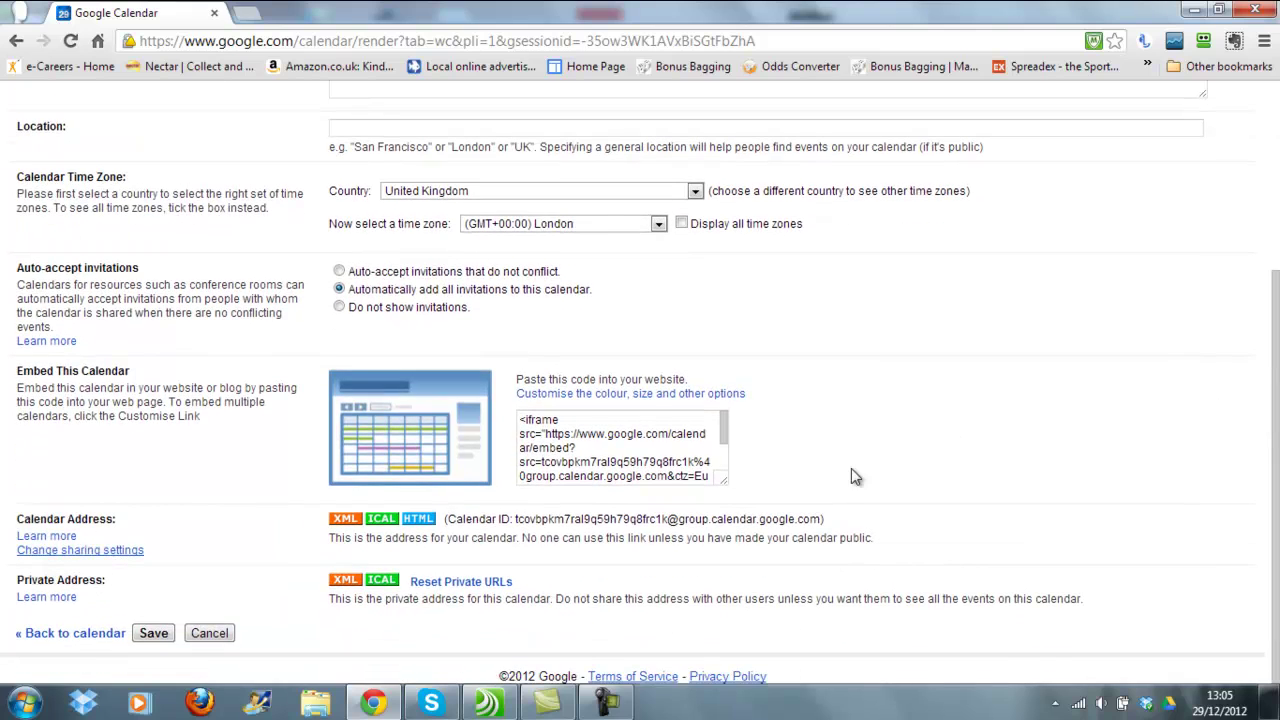
In the Embeddable Calendar Helper, untick Title and Print icon while keeping Date ticked.
left_click(648, 395)
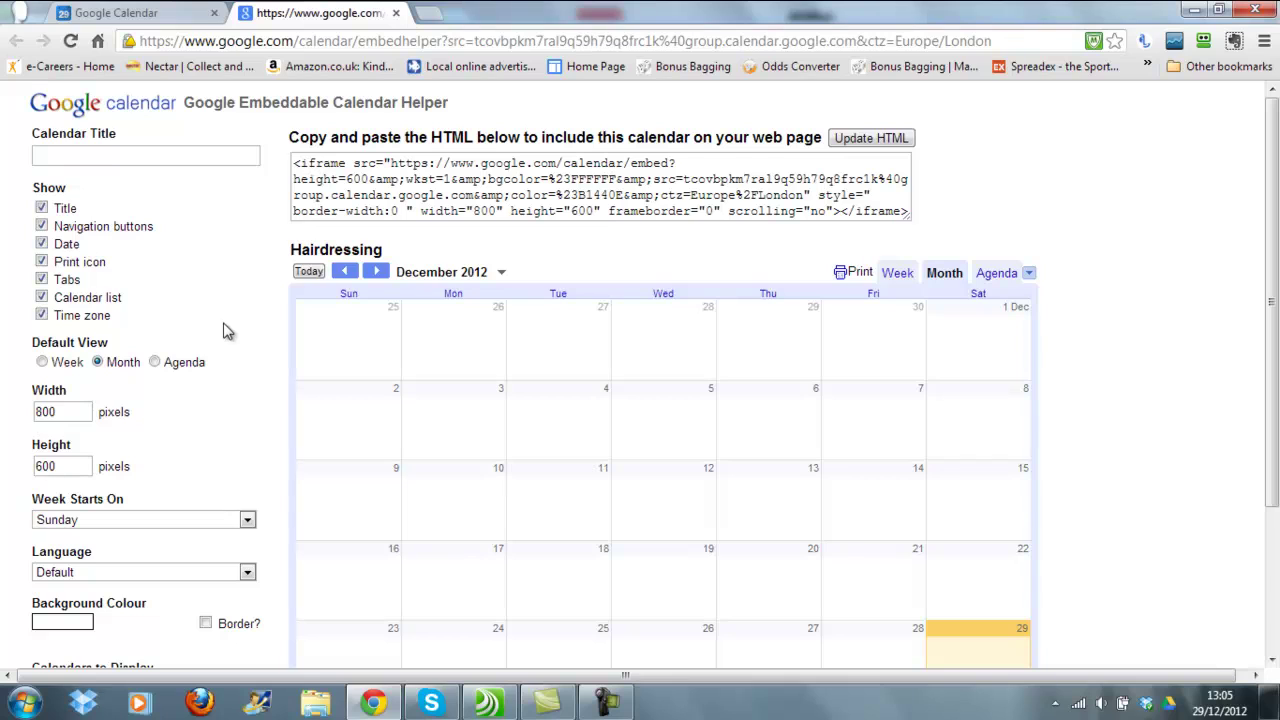
left_click(41, 208)
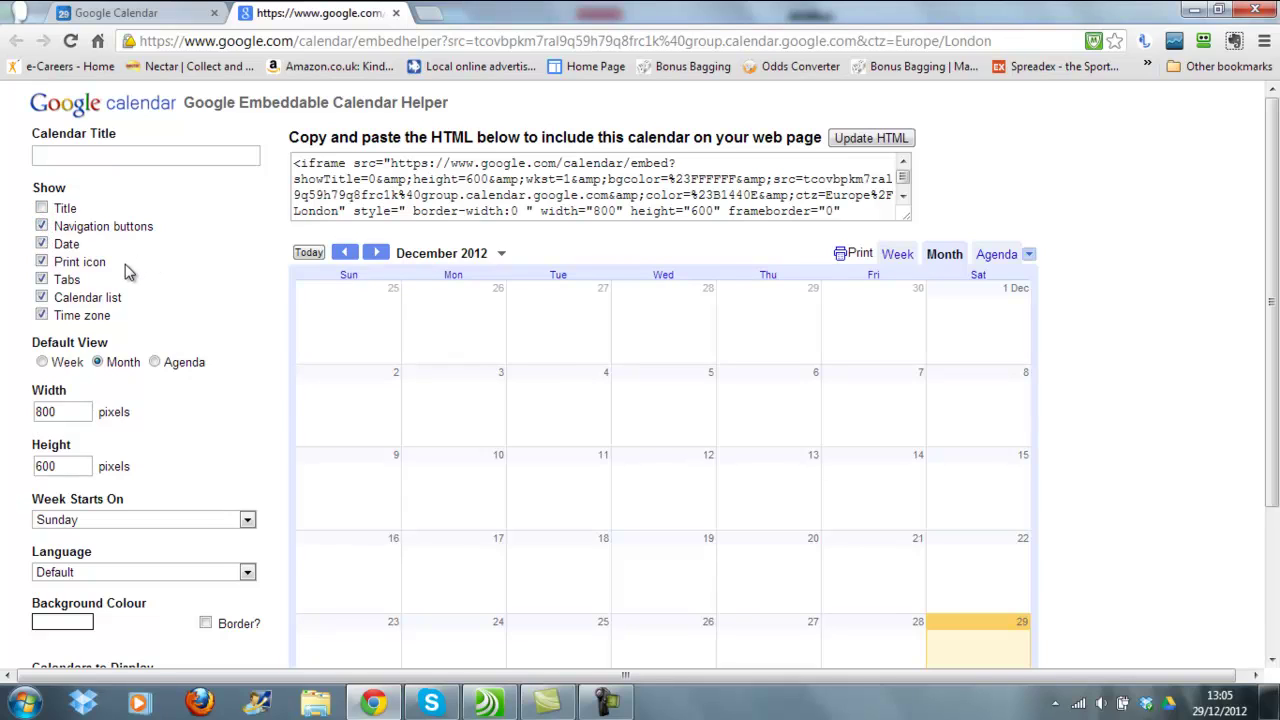
left_click(41, 244)
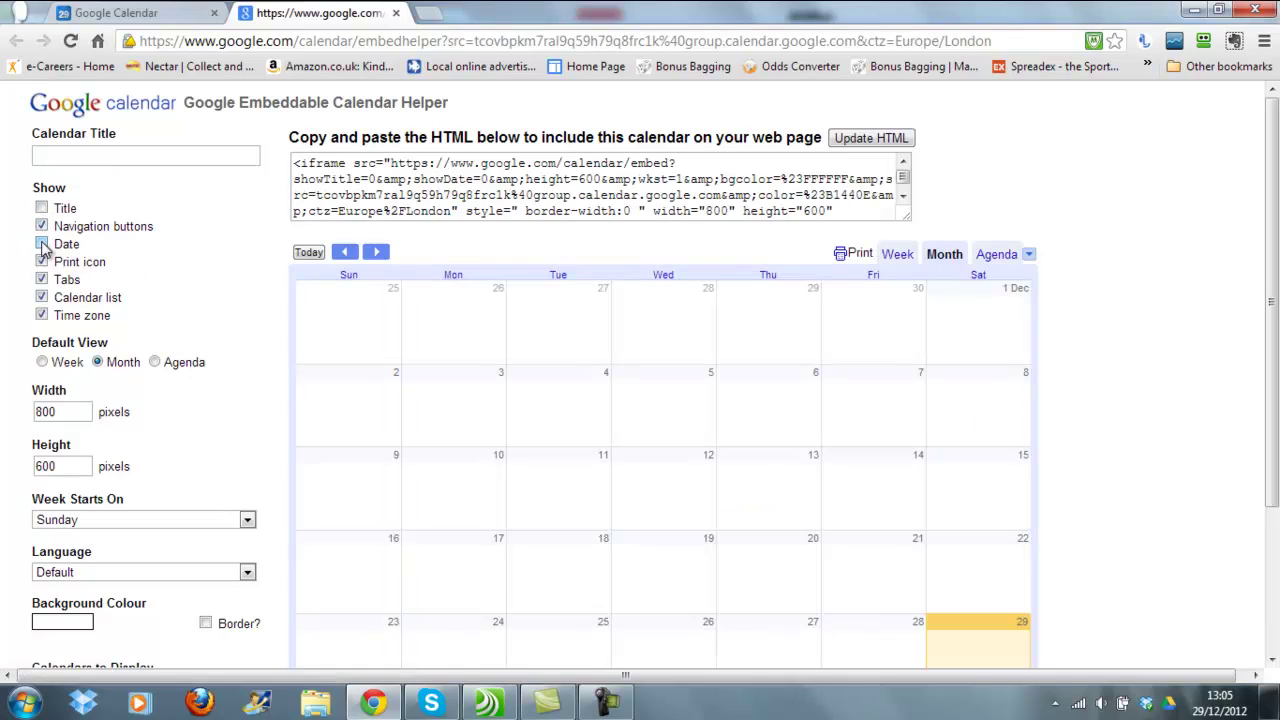
left_click(41, 244)
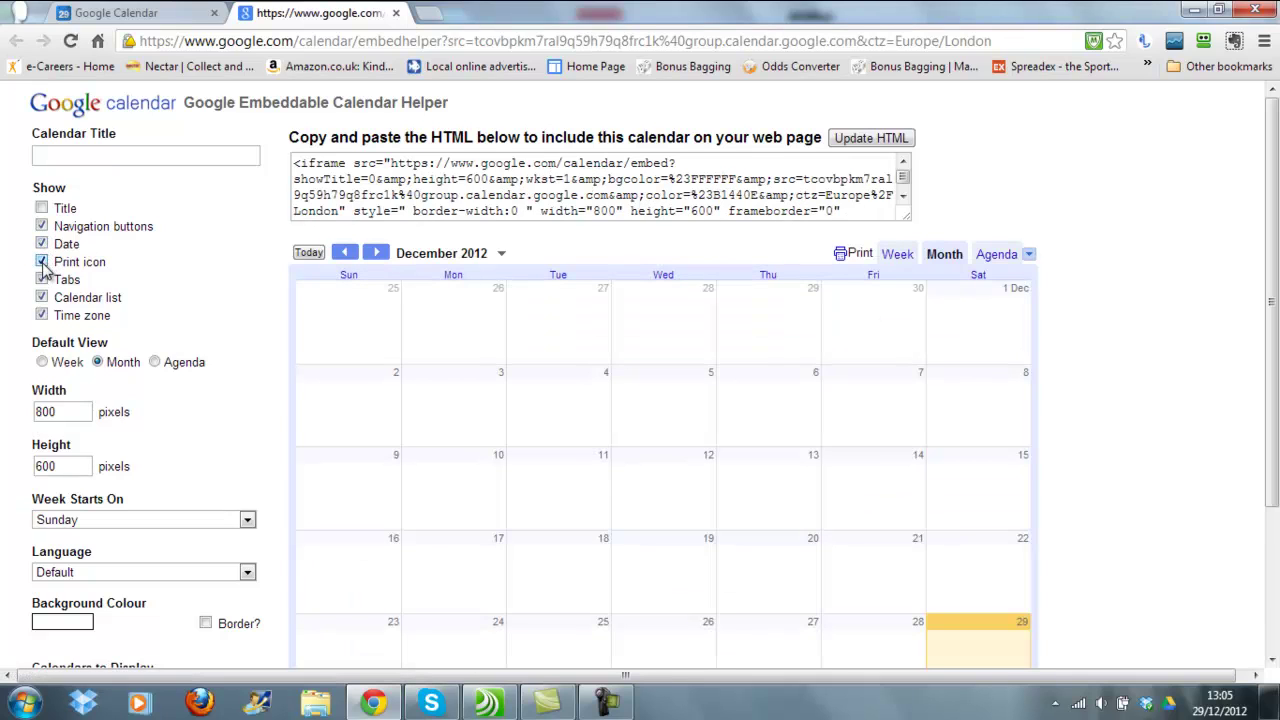
left_click(42, 263)
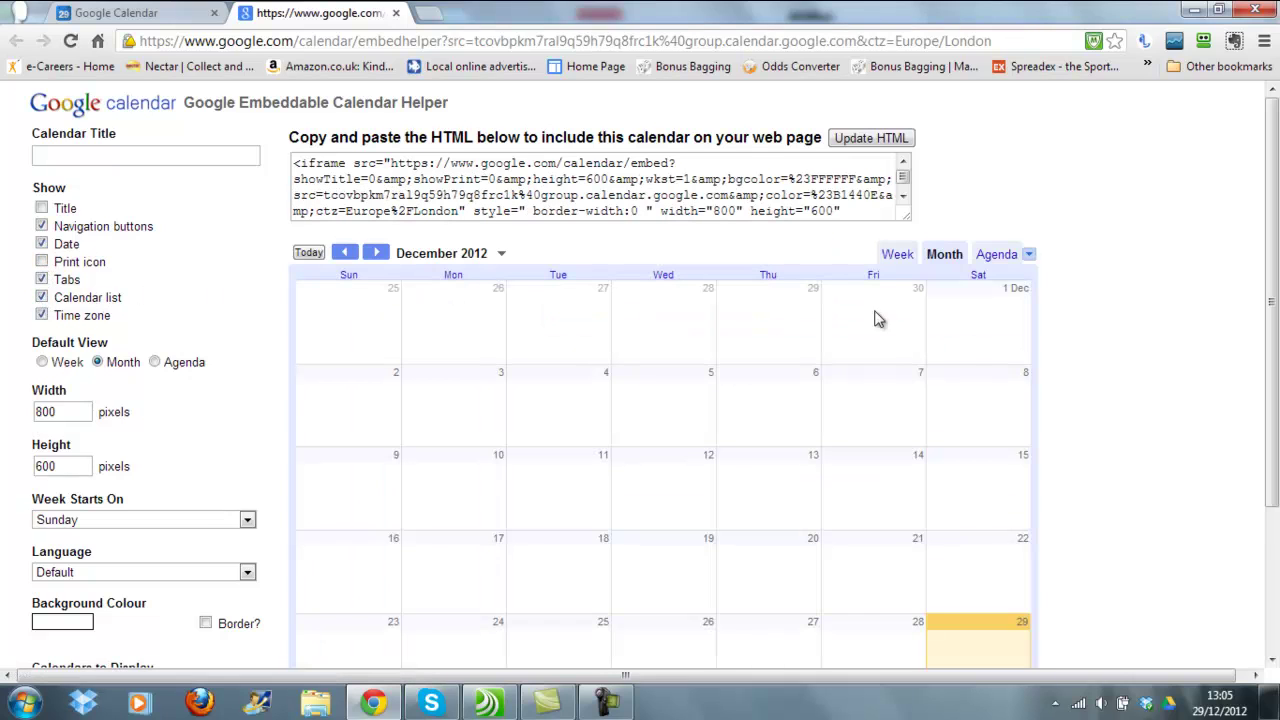
left_click_drag(1272, 188, 1245, 267)
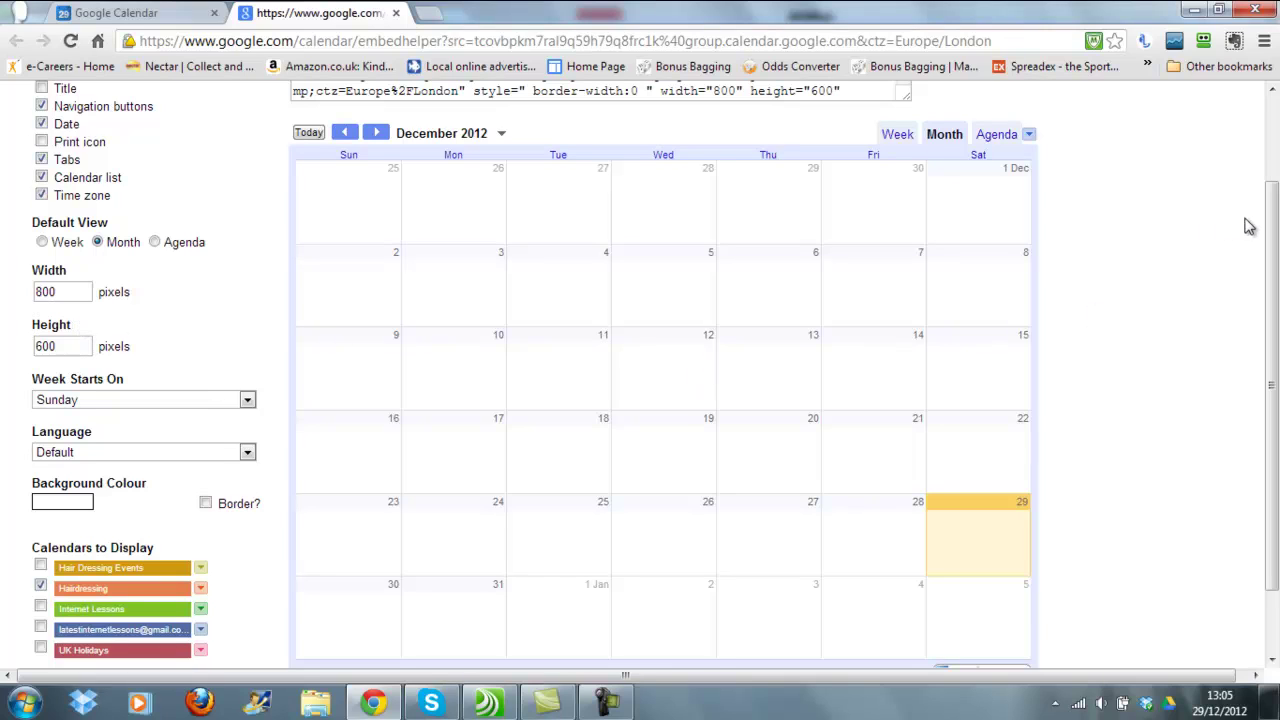
left_click_drag(1272, 226, 1275, 288)
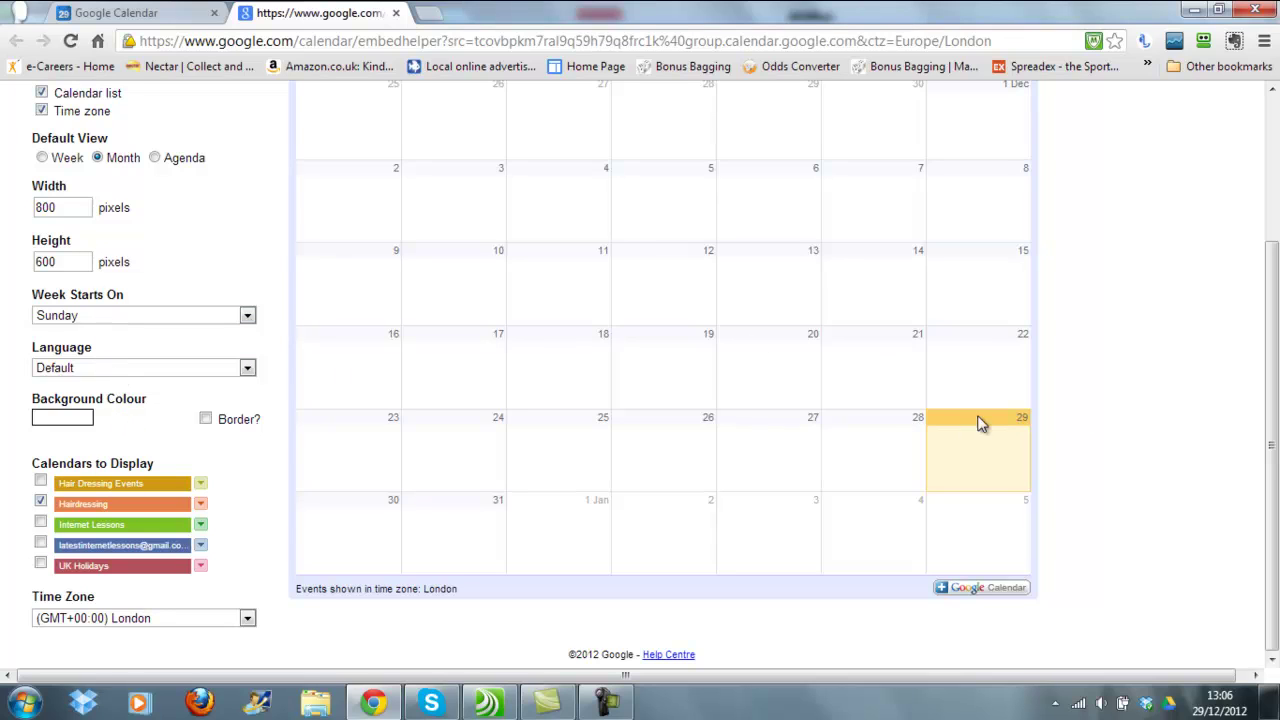
left_click_drag(1268, 485, 1263, 428)
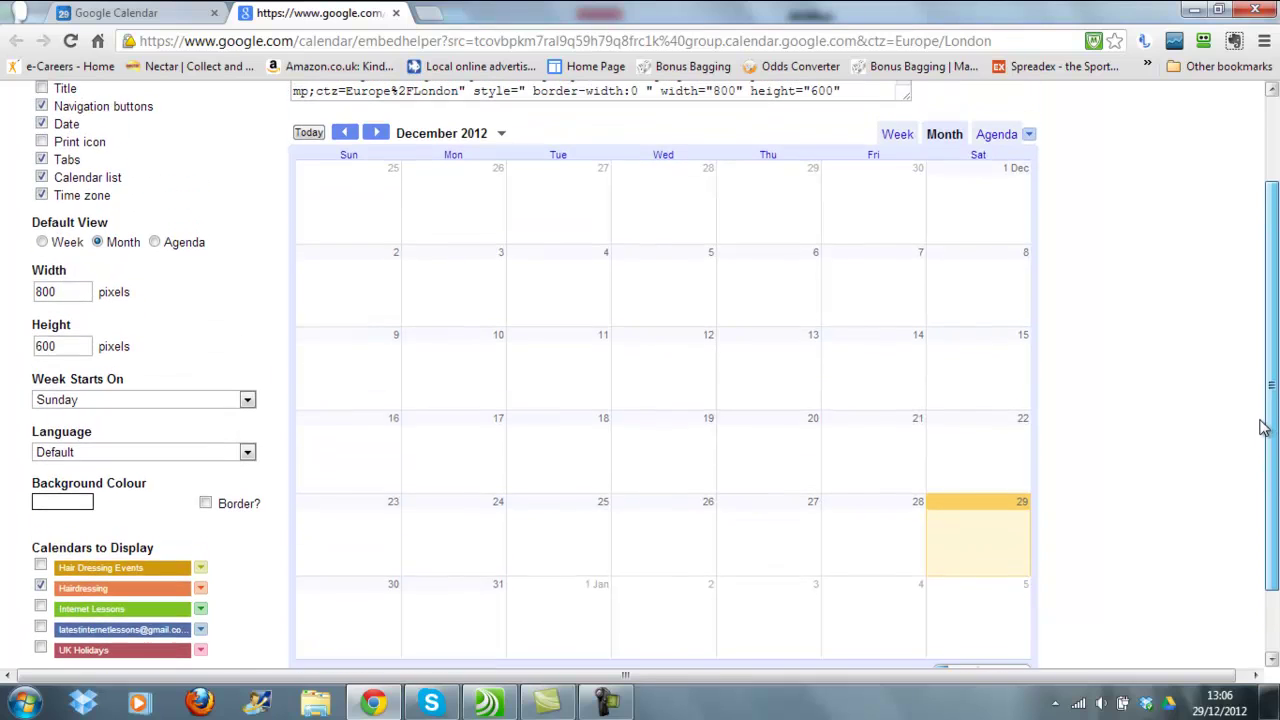
Keep the embed borderless, regenerate the HTML, select all the code, and return to WebPlus.
left_click(205, 504)
left_click(205, 504)
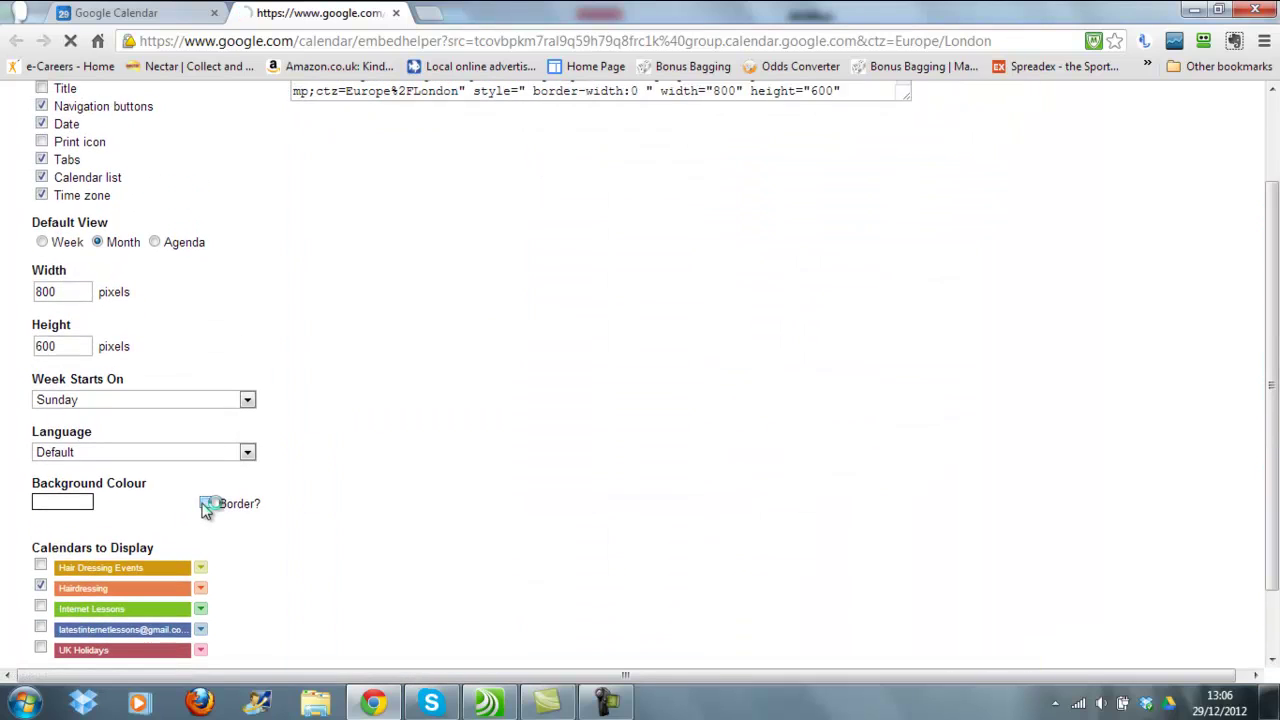
left_click_drag(1277, 281, 1275, 178)
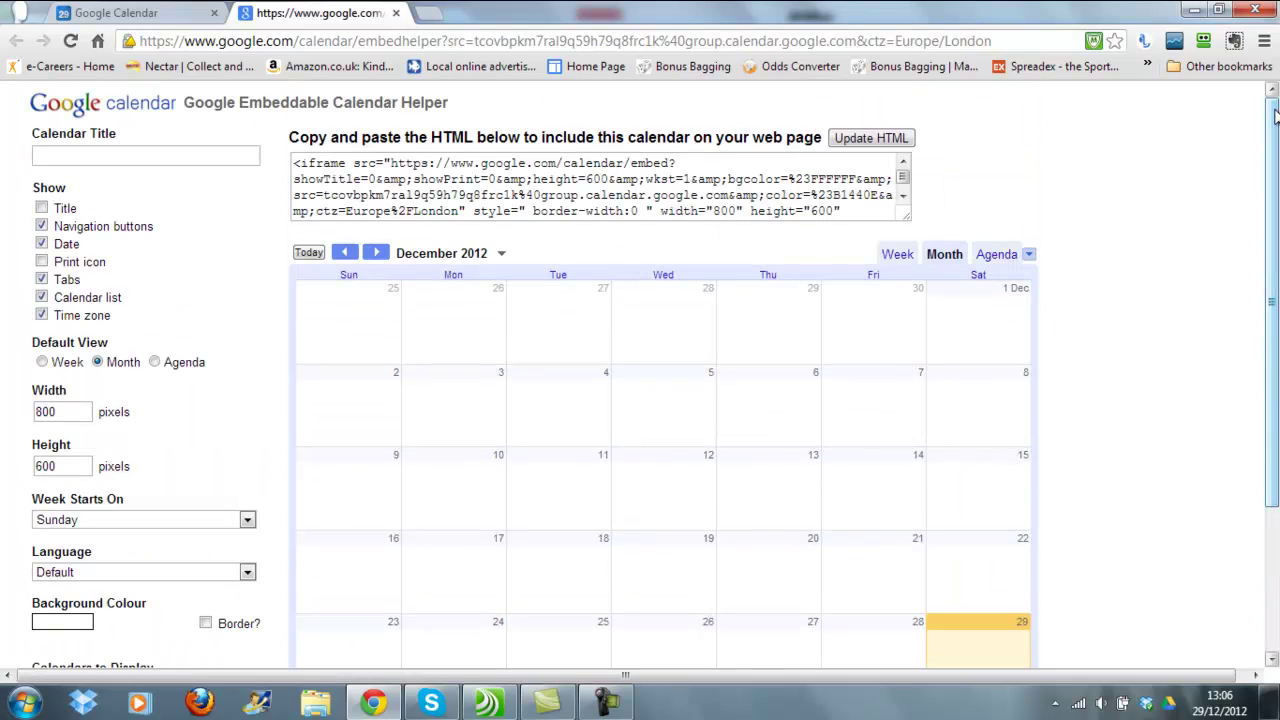
left_click(862, 139)
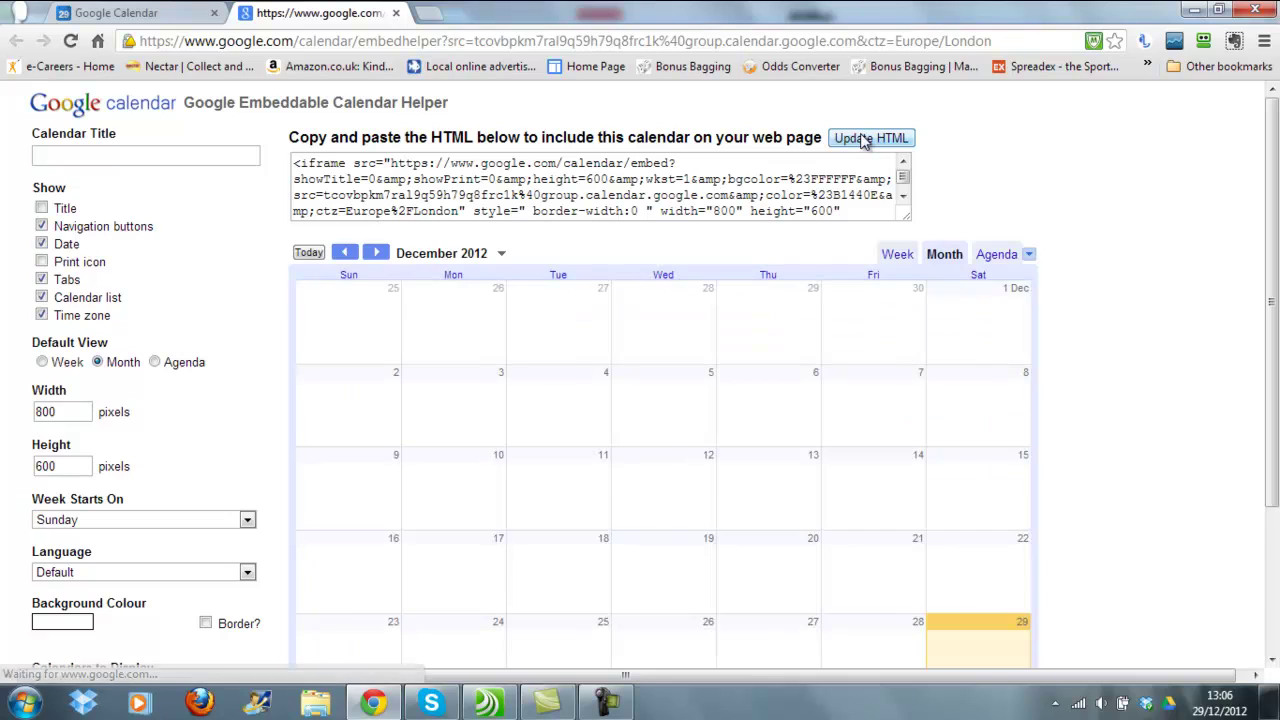
left_click_drag(293, 163, 699, 235)
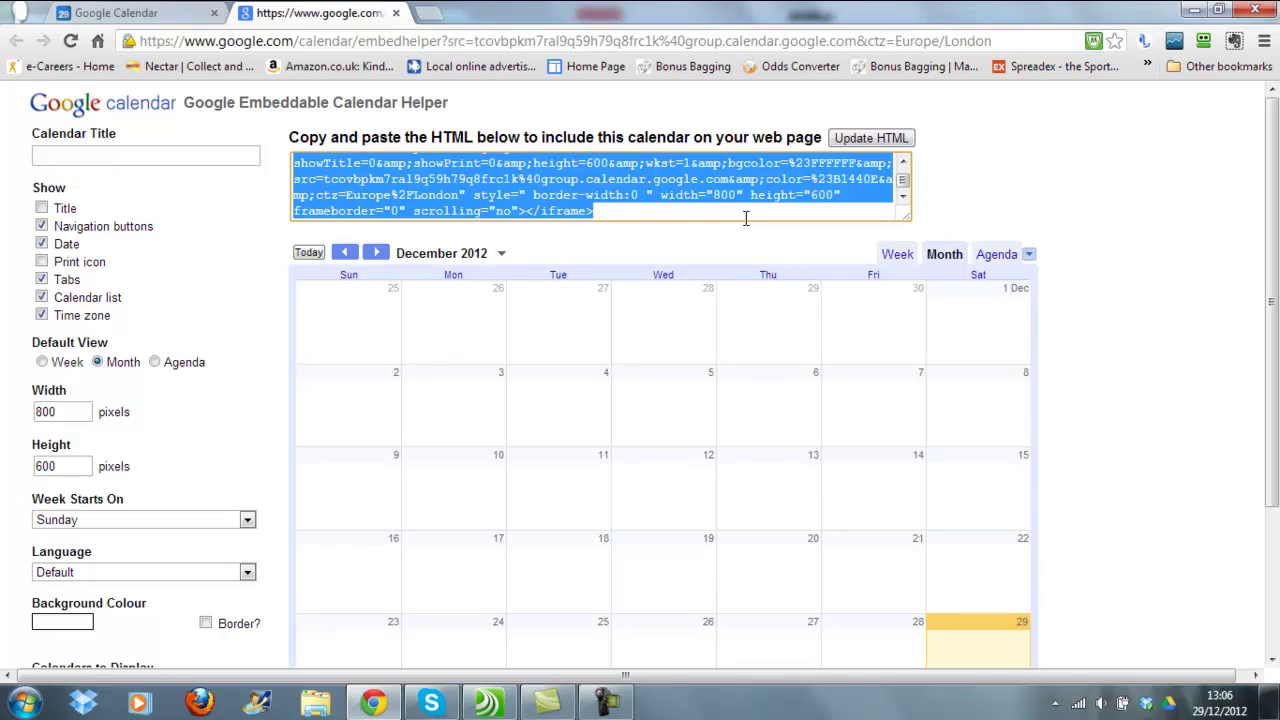
left_click(487, 703)
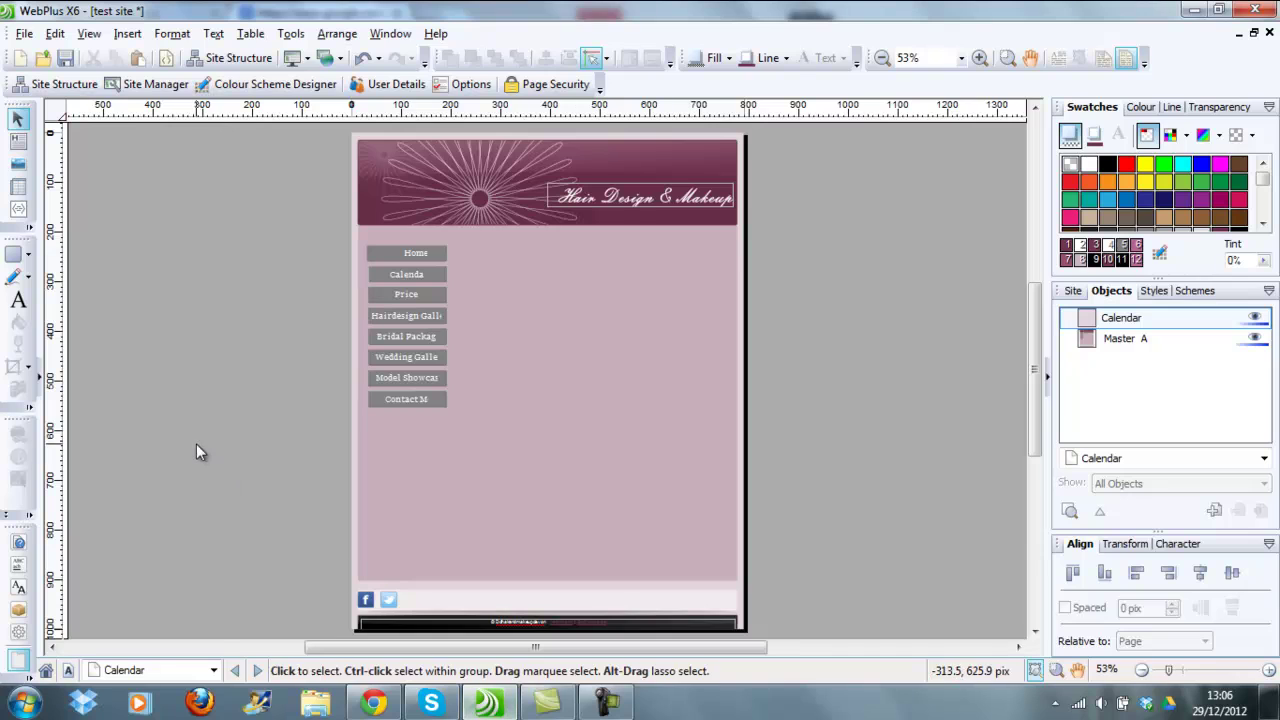
Insert an HTML fragment beside the navigation buttons containing the pasted calendar iframe code.
left_click(127, 34)
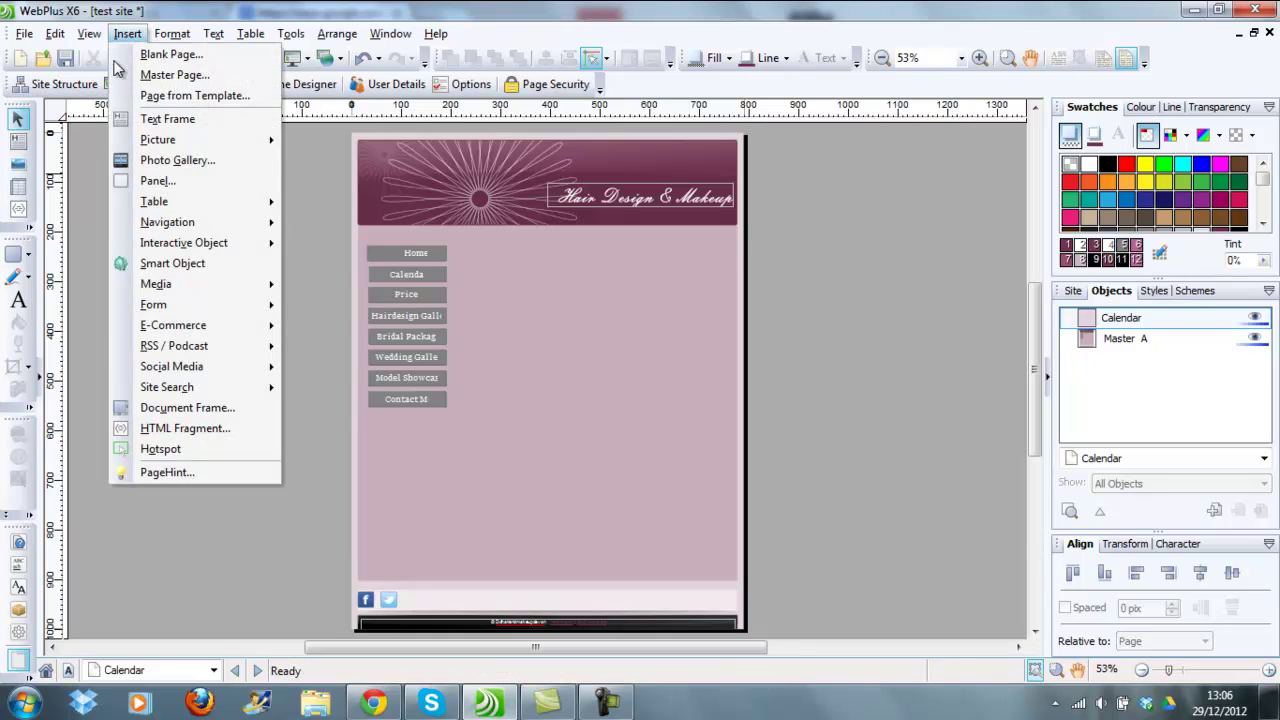
left_click(182, 428)
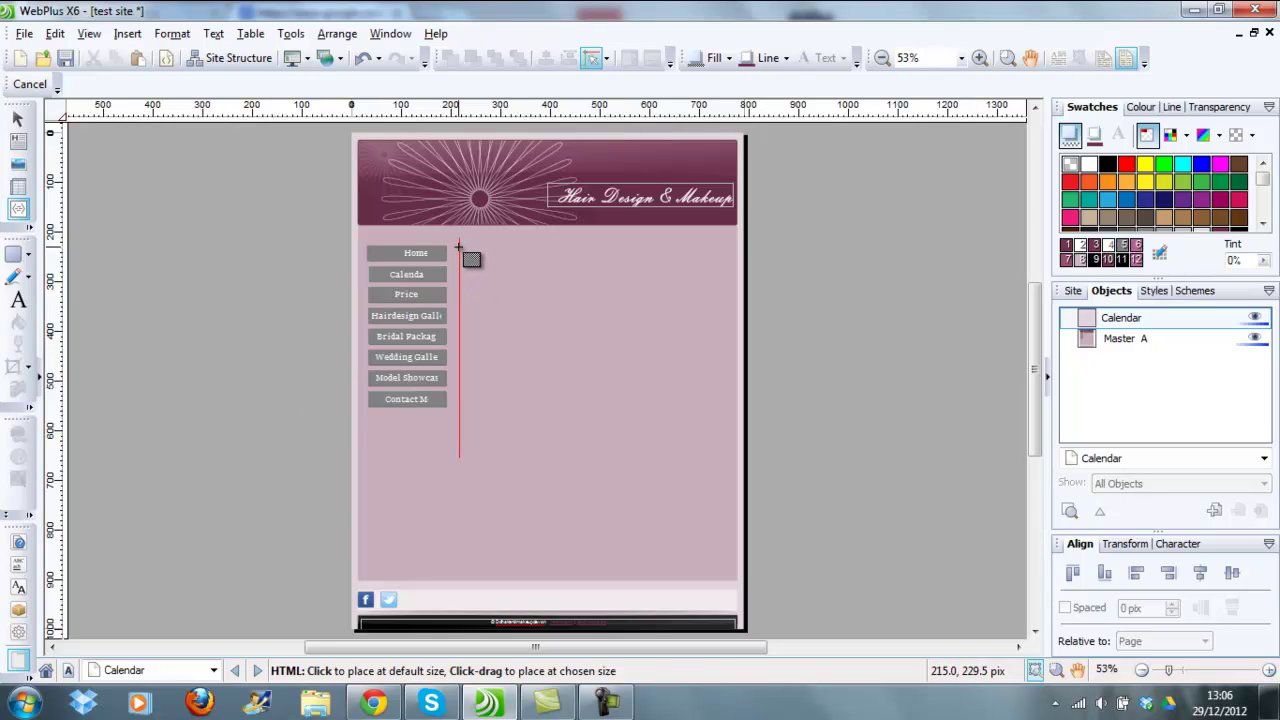
left_click_drag(459, 247, 723, 319)
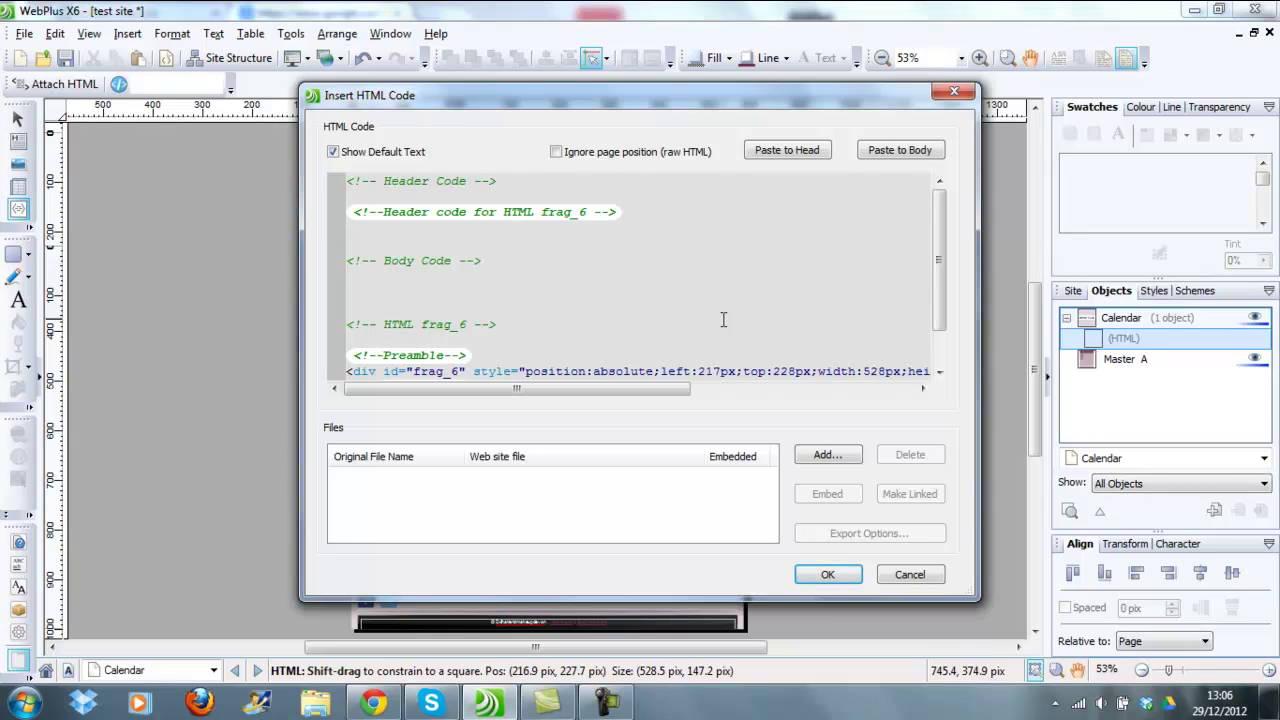
left_click(884, 155)
left_click(822, 576)
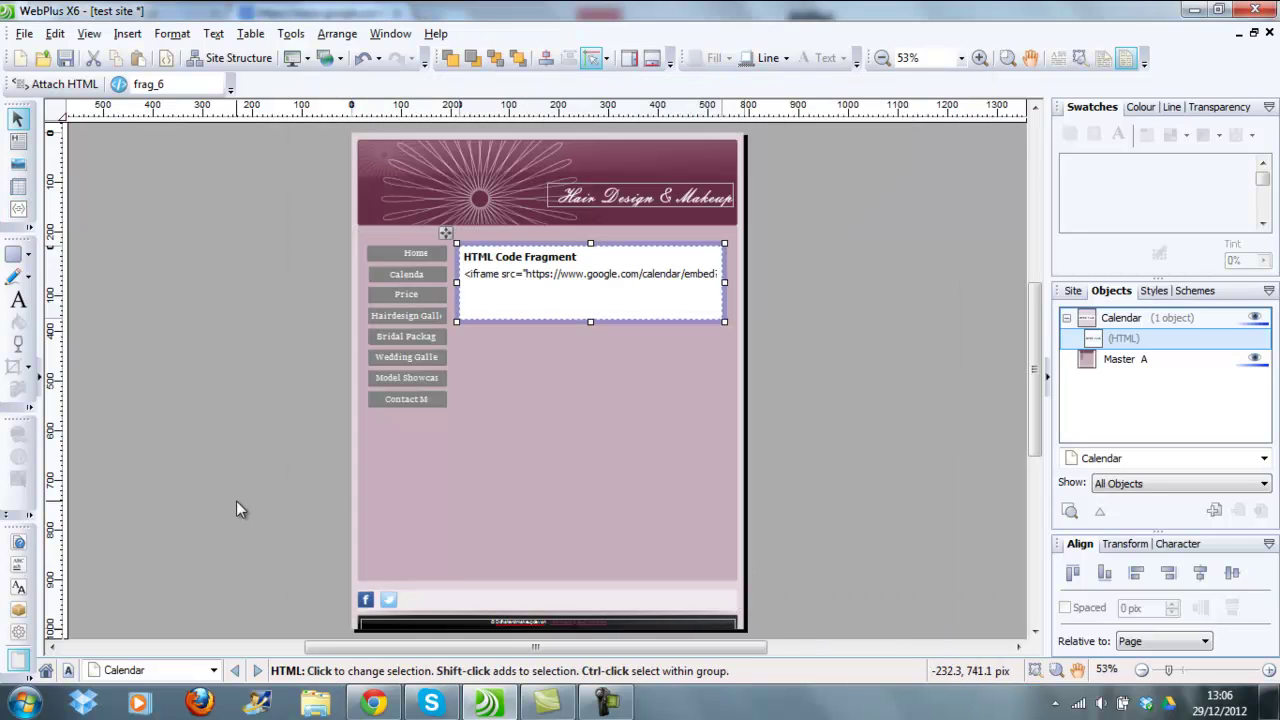
Preview the Calendar page in Google Chrome.
left_click(20, 33)
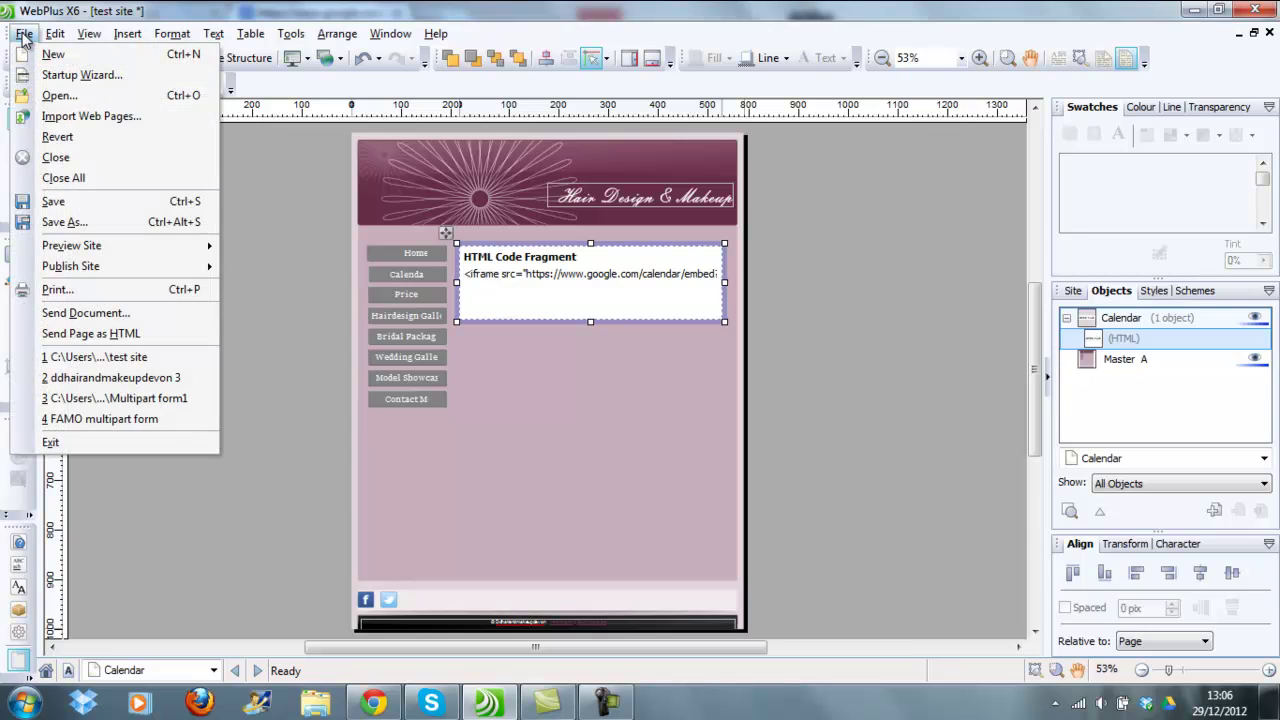
mouse_move(95, 246)
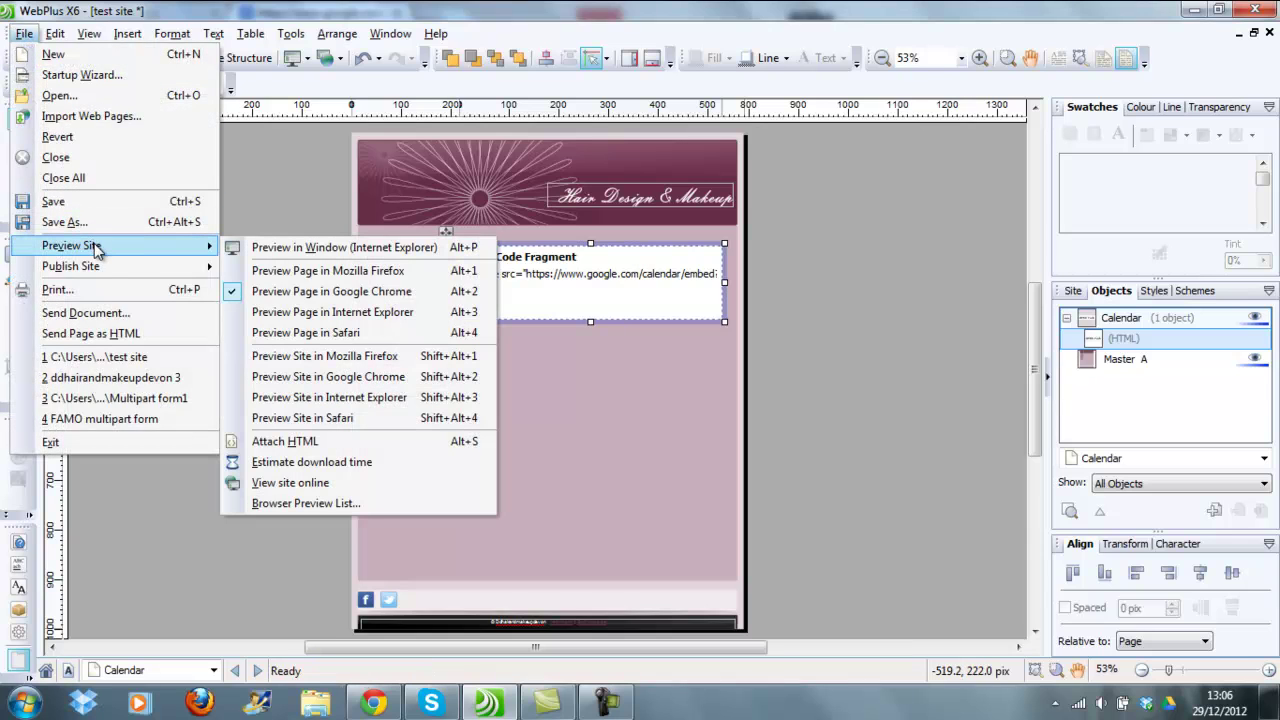
left_click(262, 290)
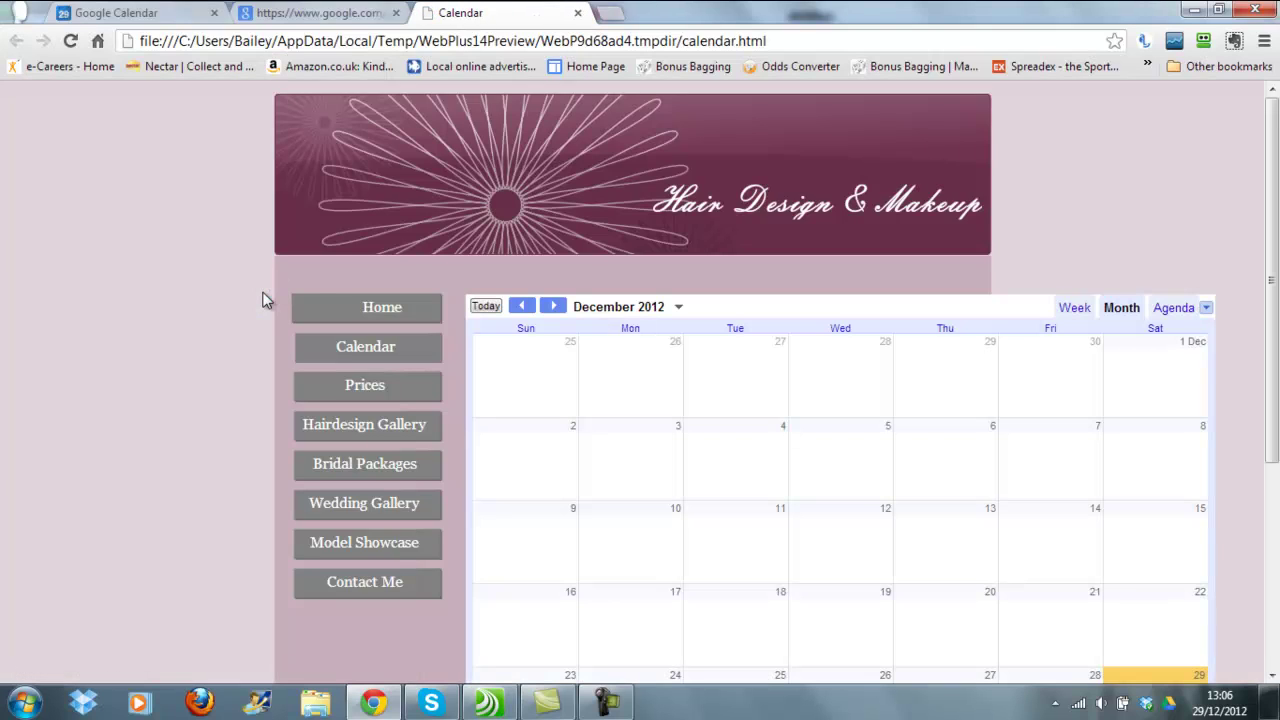
Scroll the Chrome preview to inspect the embedded December 2012 calendar.
left_click_drag(1272, 228, 1263, 204)
Set the calendar width to 500, regenerate the embed code, and select all of it.
left_click(578, 14)
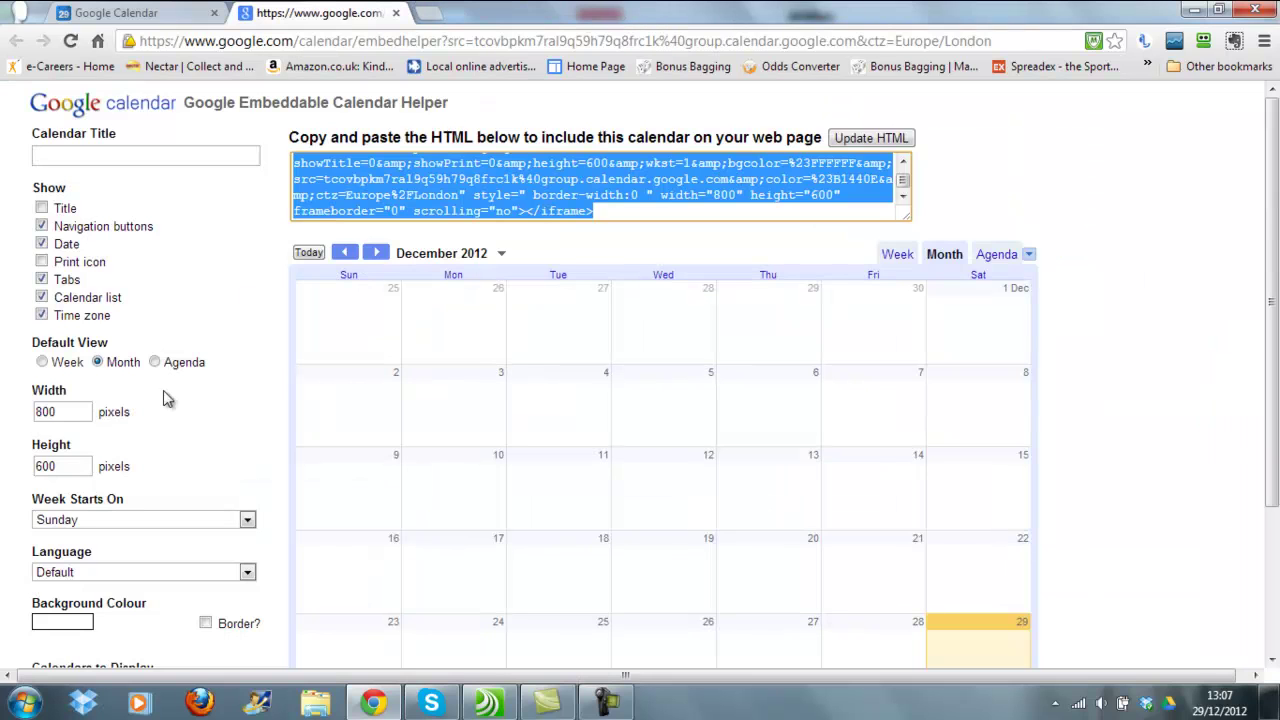
left_click(57, 412)
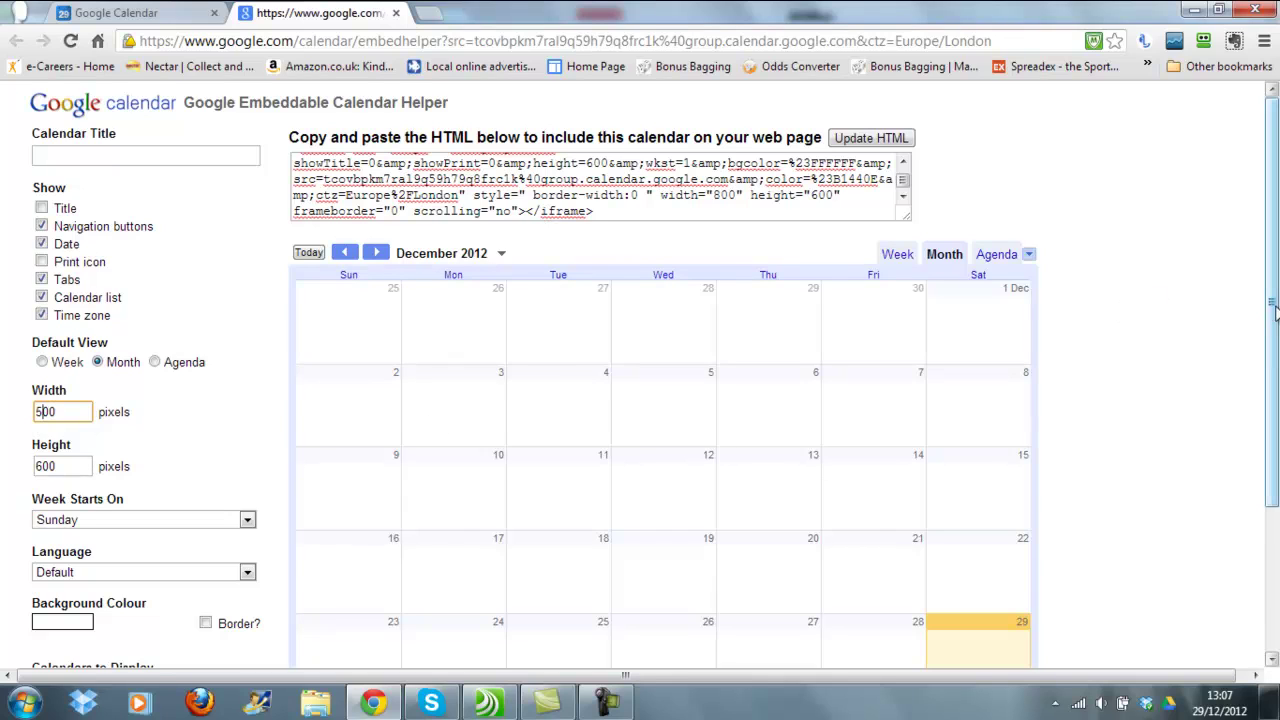
left_click(884, 138)
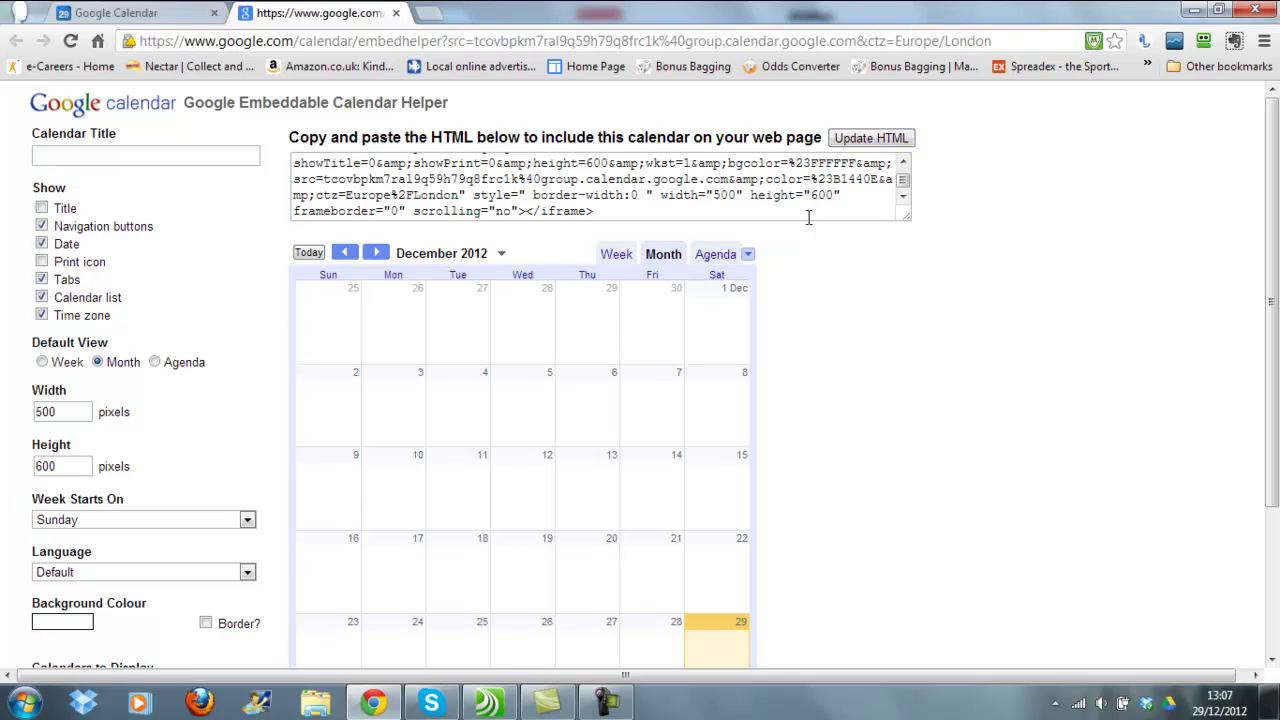
left_click_drag(808, 217, 275, 123)
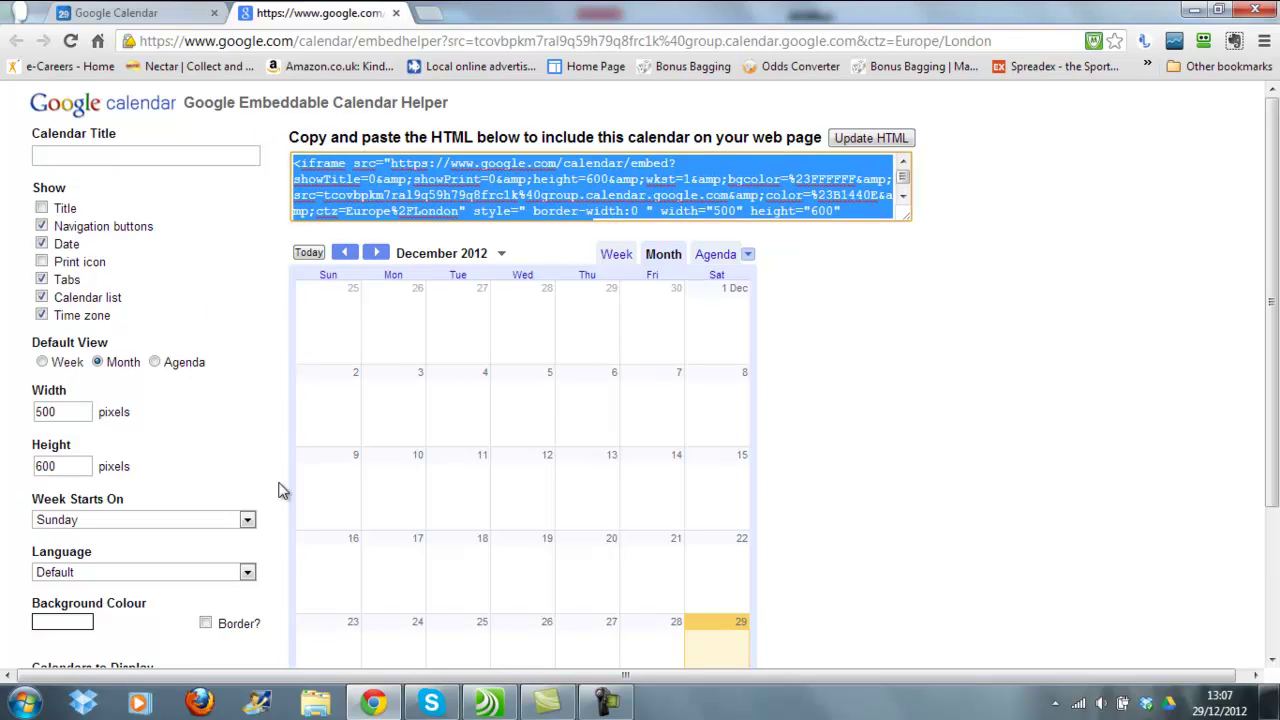
Replace the old calendar fragment with a new HTML fragment holding the pasted 500-pixel iframe code.
left_click(490, 703)
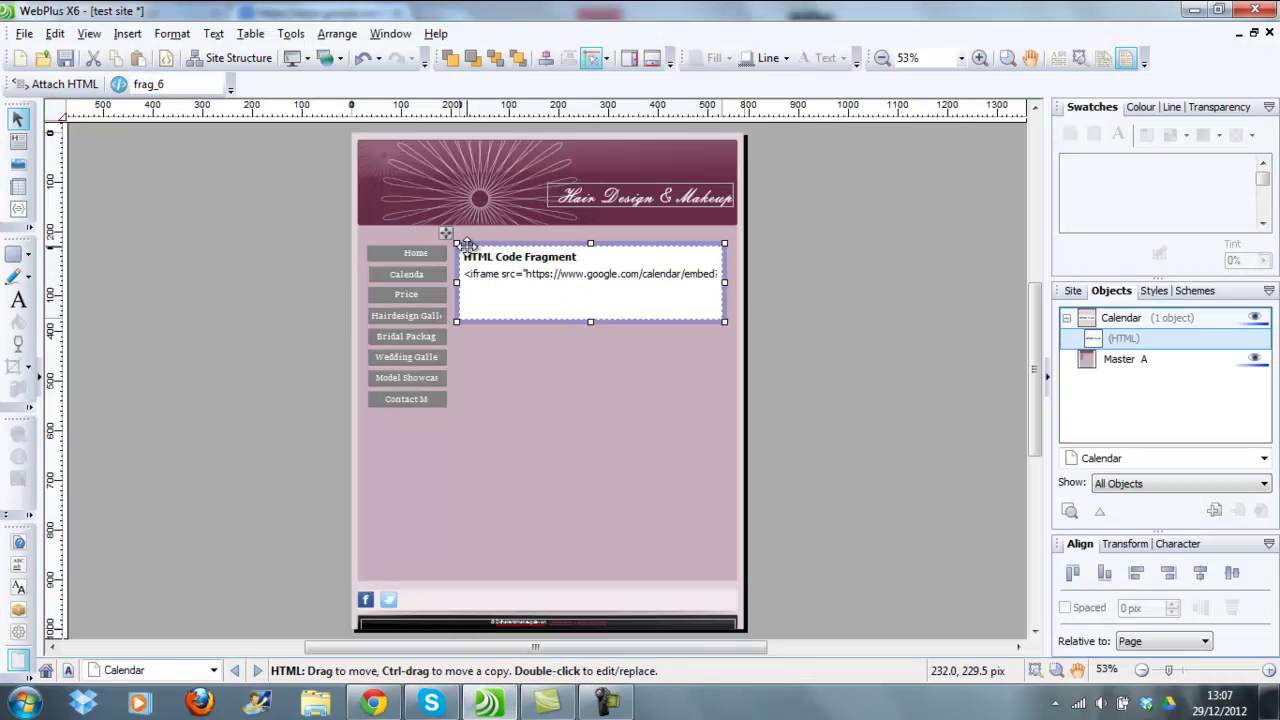
key("Delete")
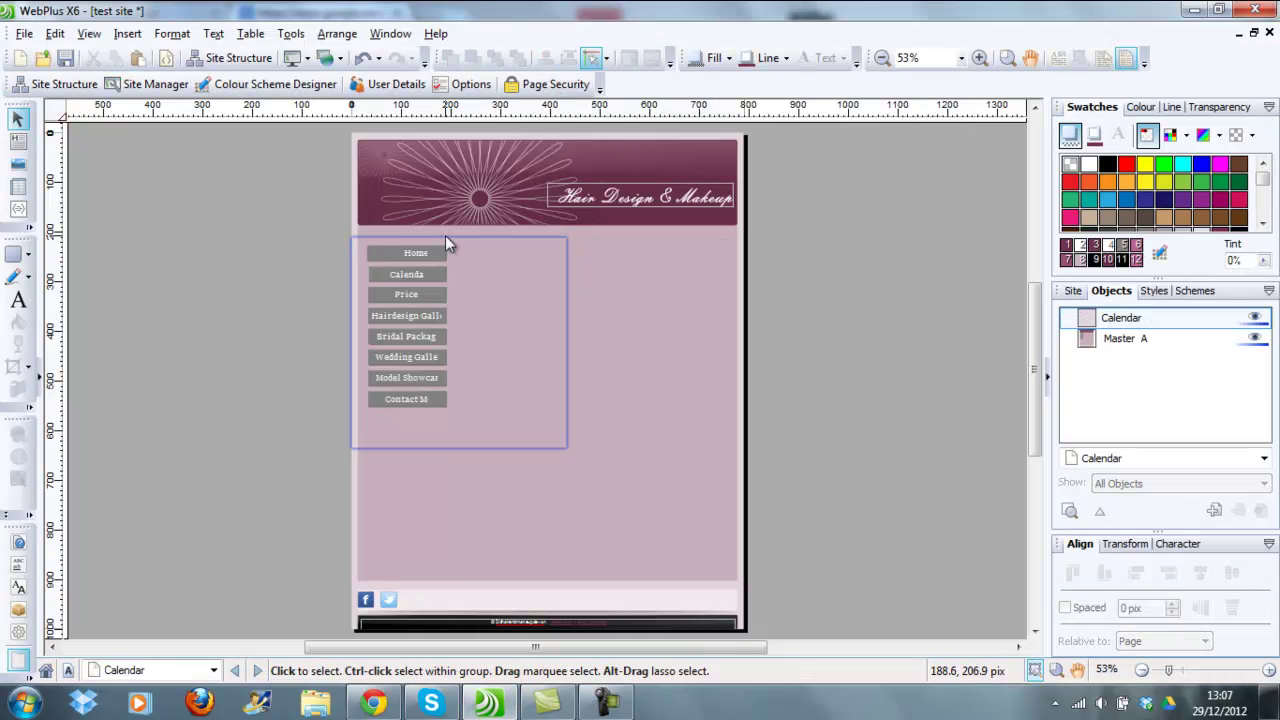
left_click(127, 33)
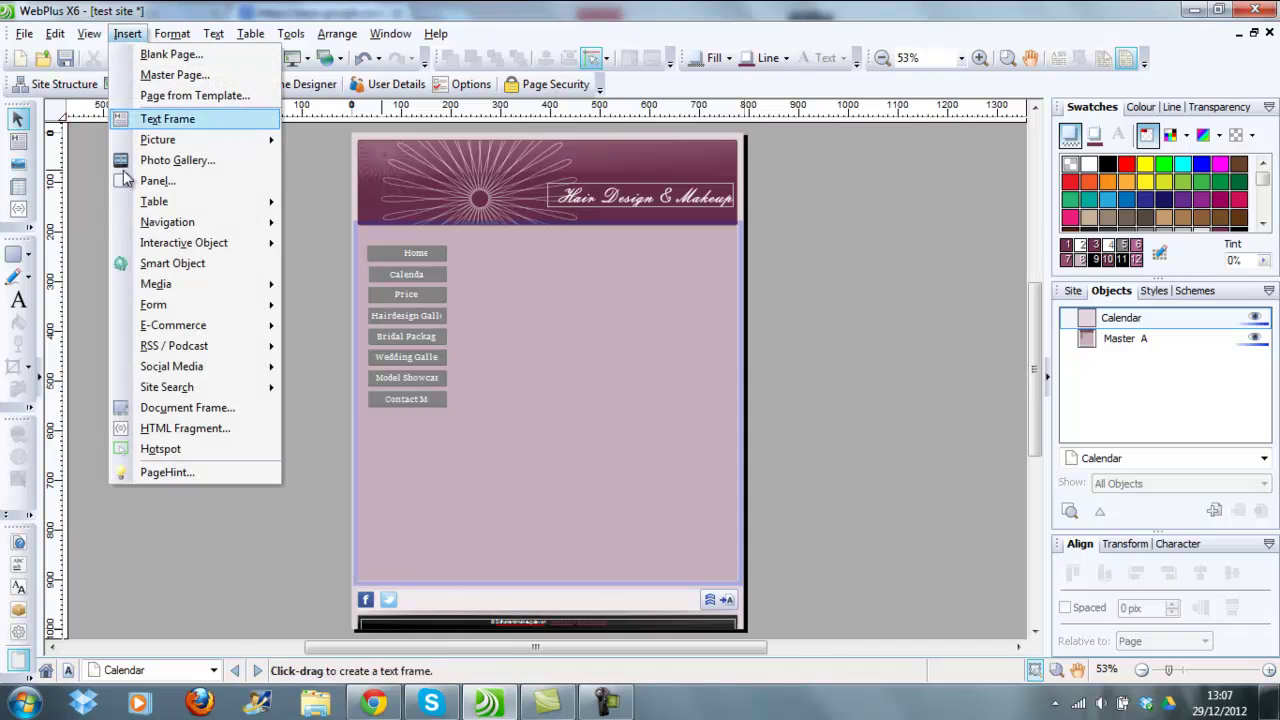
left_click(187, 425)
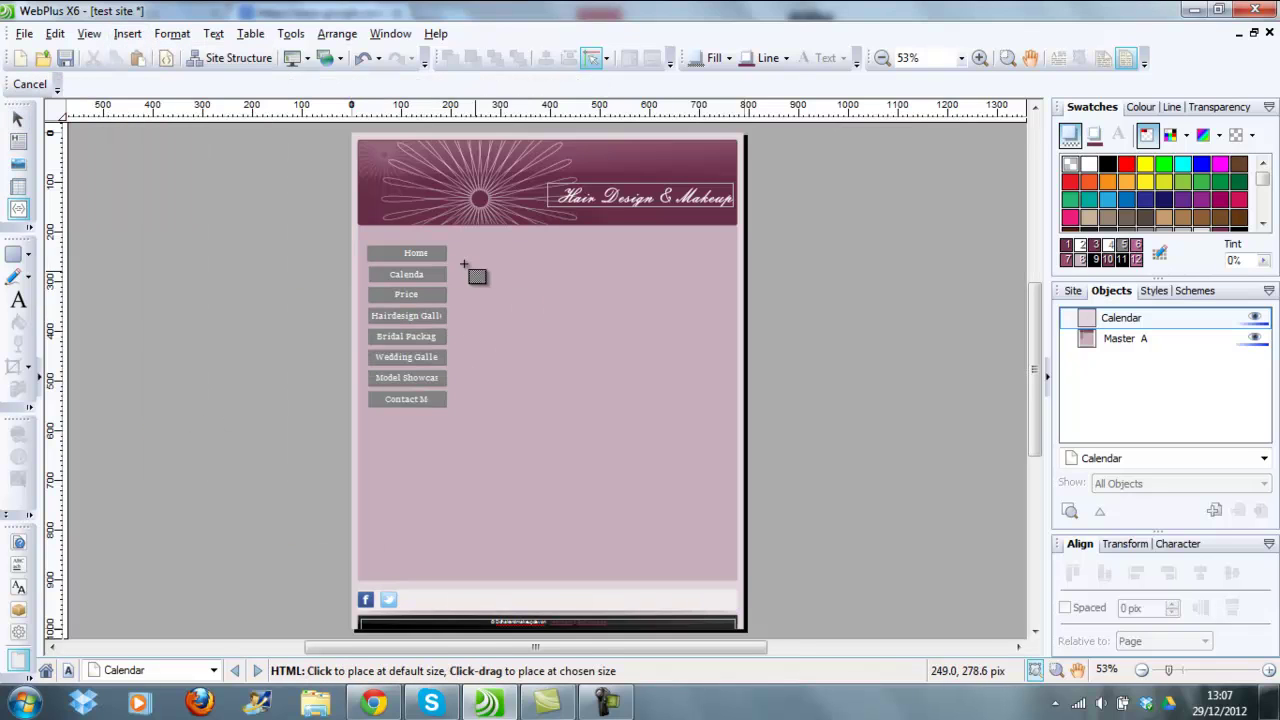
left_click_drag(465, 247, 728, 441)
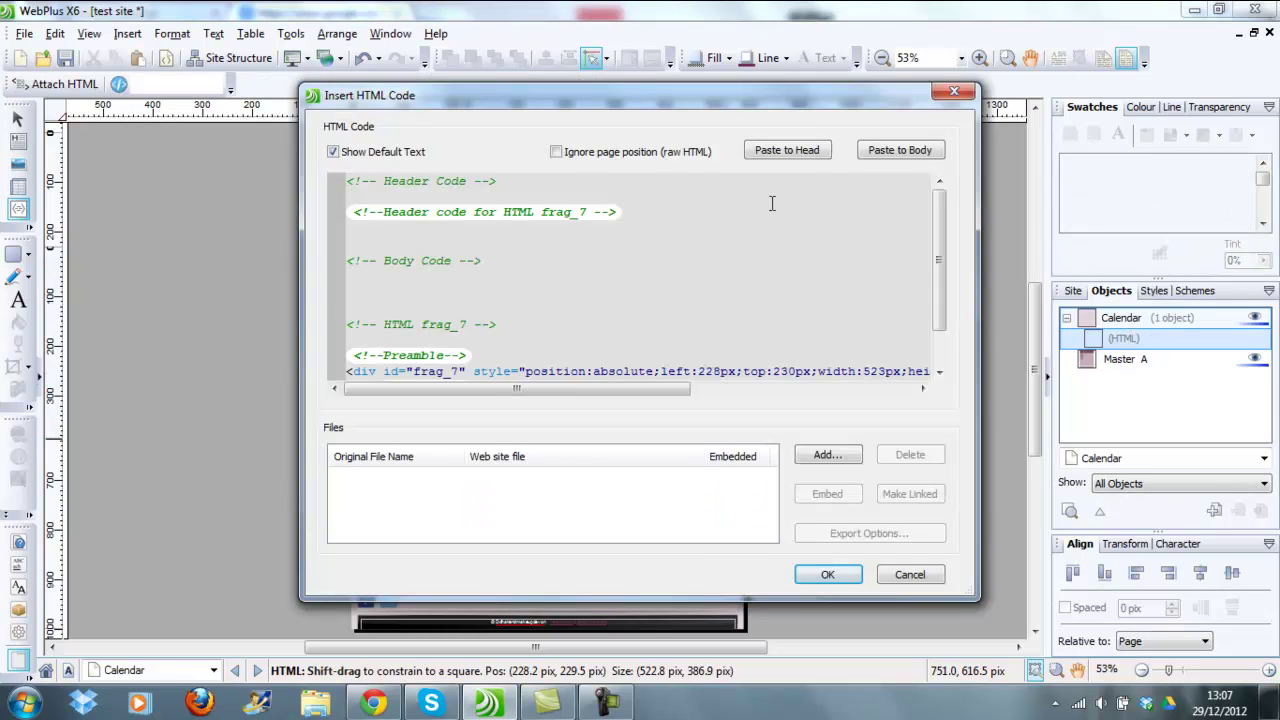
left_click(882, 152)
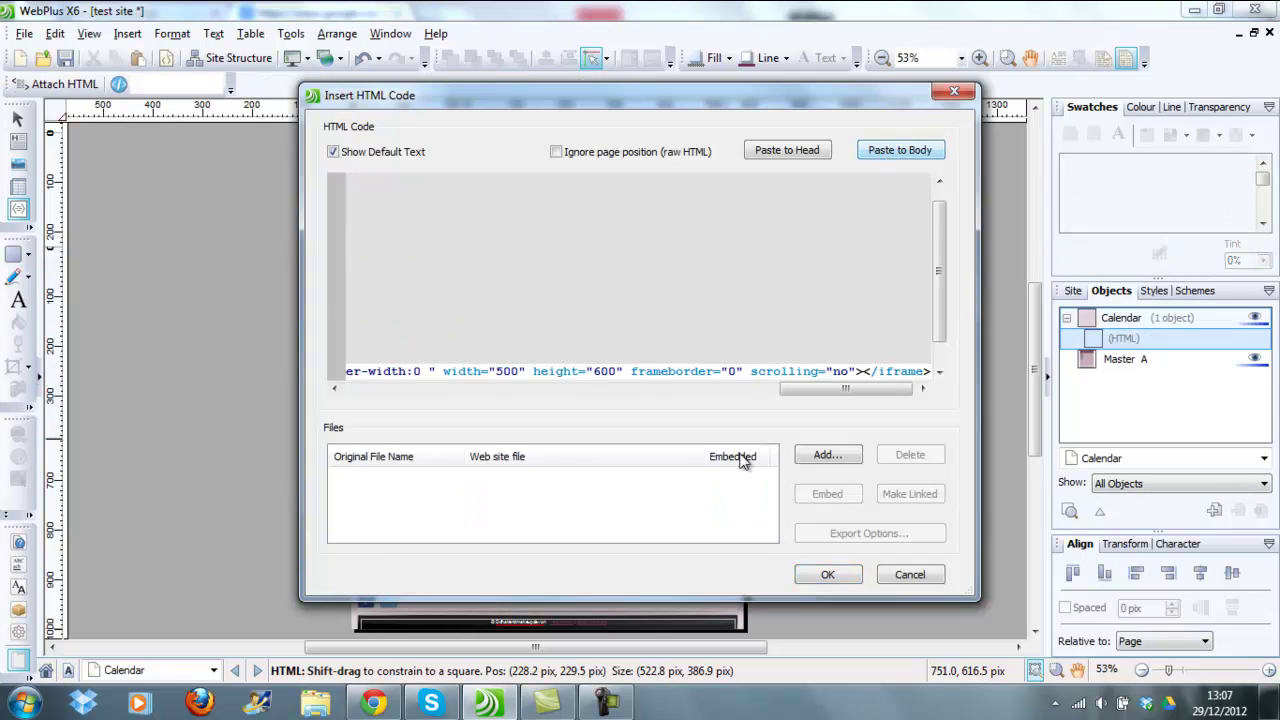
left_click(824, 572)
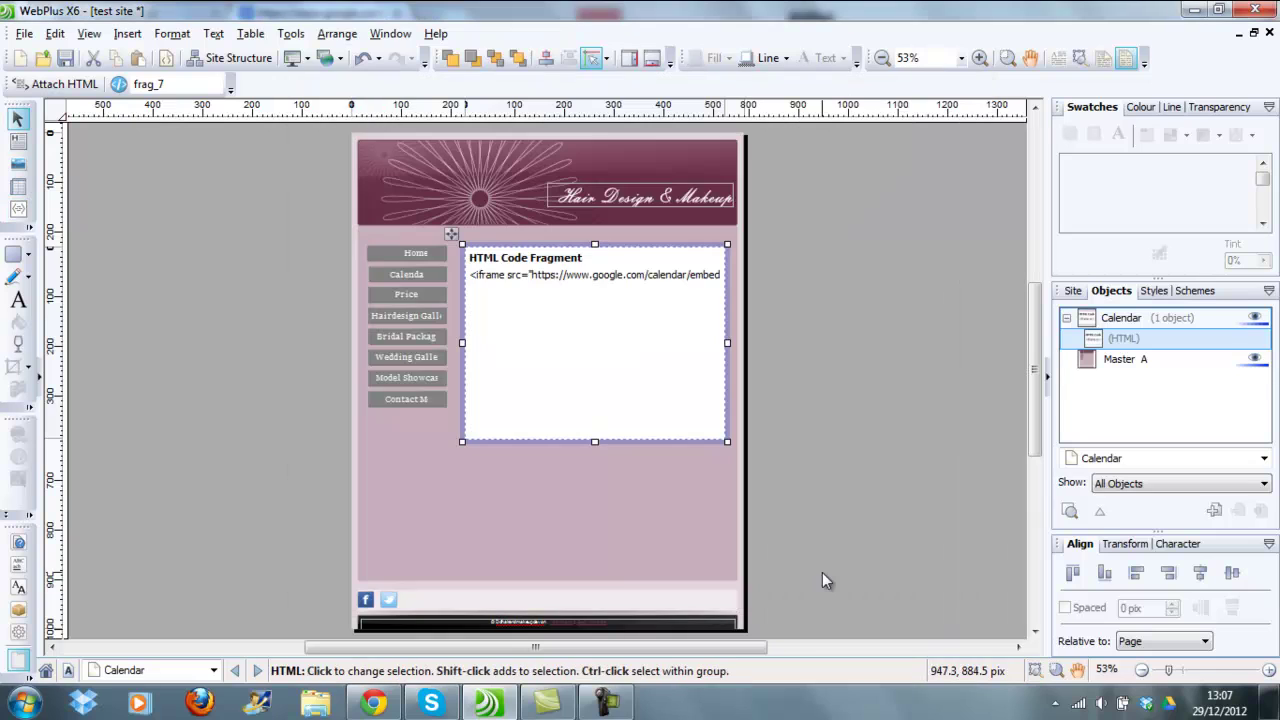
Preview the Calendar page in Google Chrome and scroll down to the embedded calendar.
left_click(23, 33)
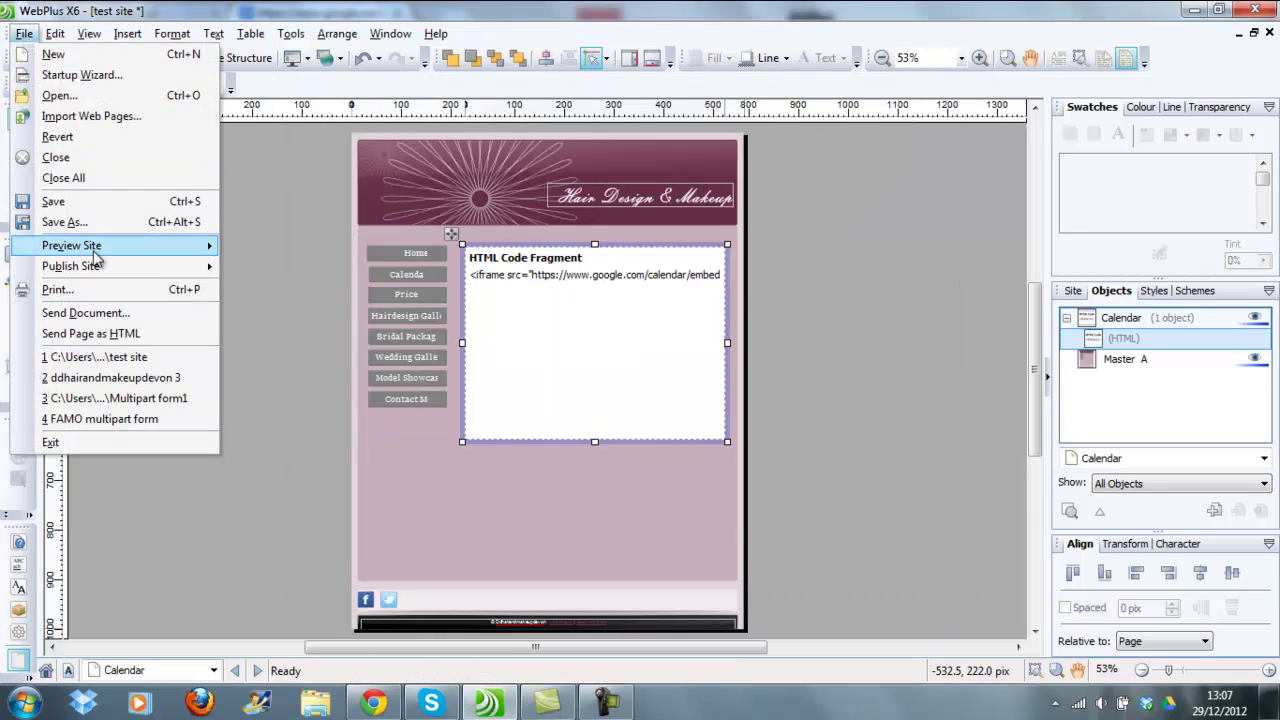
mouse_move(115, 258)
left_click(279, 292)
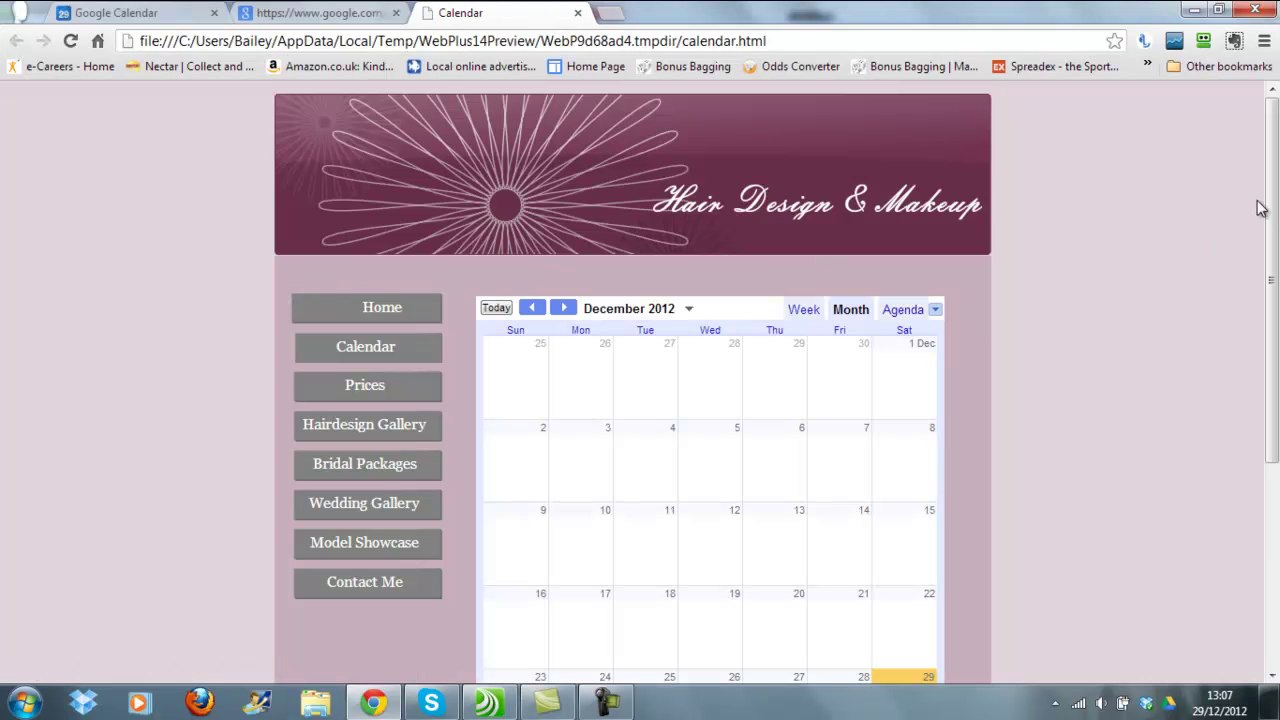
left_click_drag(1270, 201, 1276, 278)
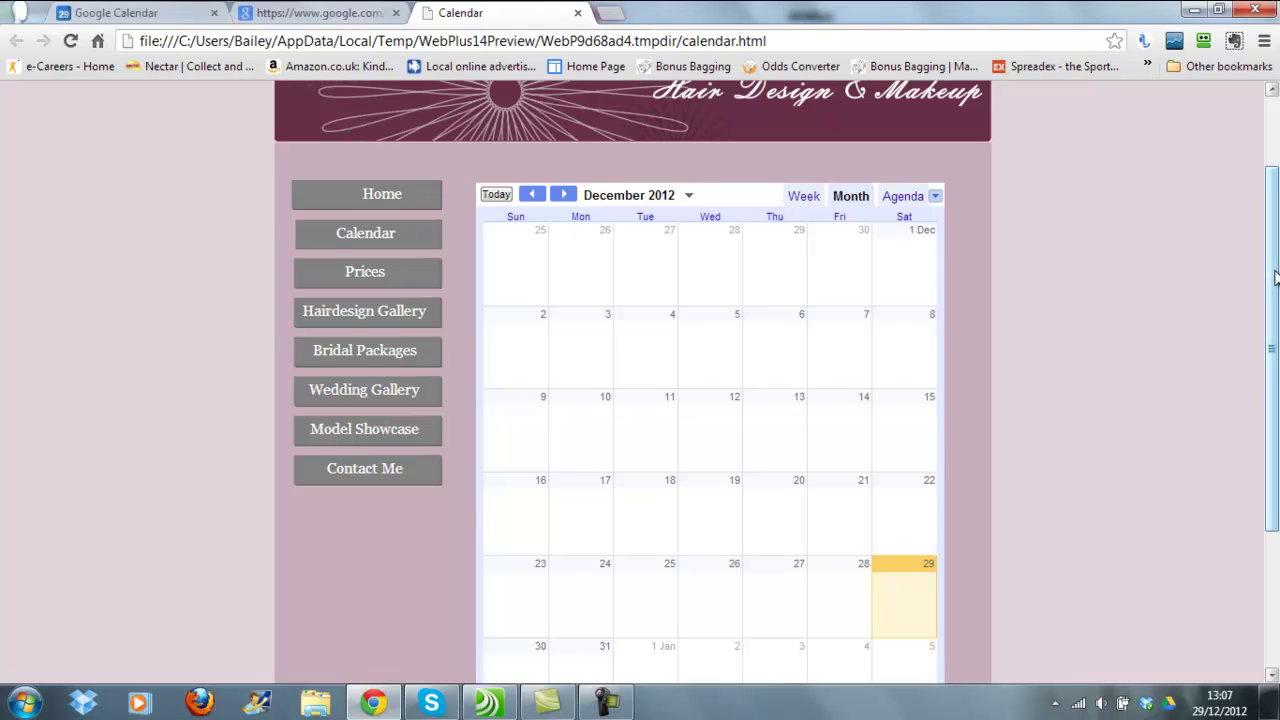
left_click_drag(1276, 278, 1276, 244)
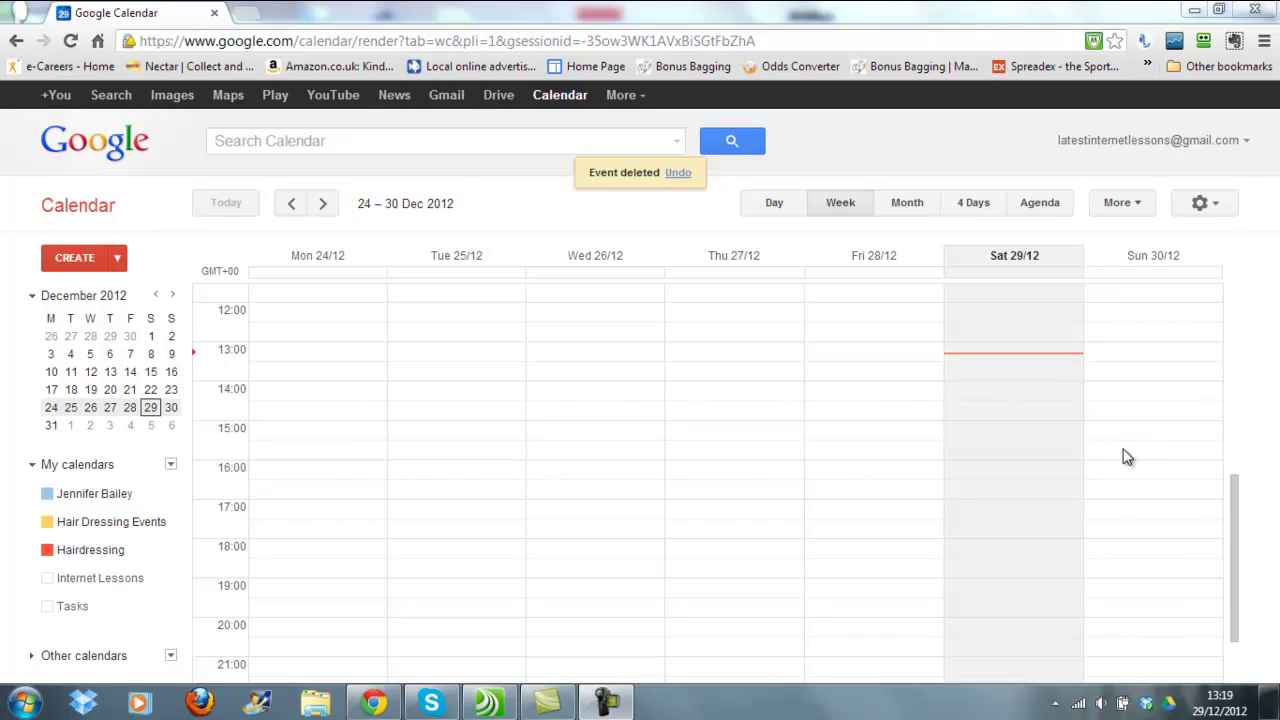
Create a draft 'Bridal' event on Sunday 30 December at 14:00 in the Hairdressing calendar.
left_click(1110, 394)
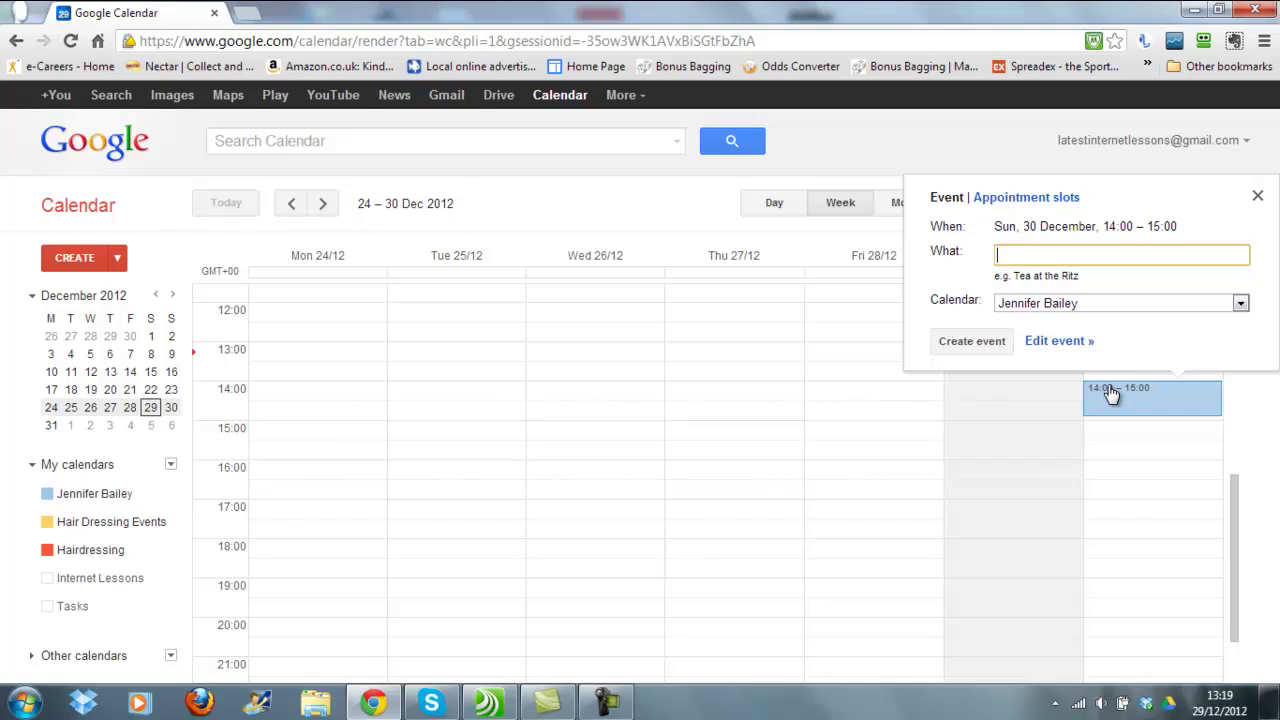
left_click(1240, 305)
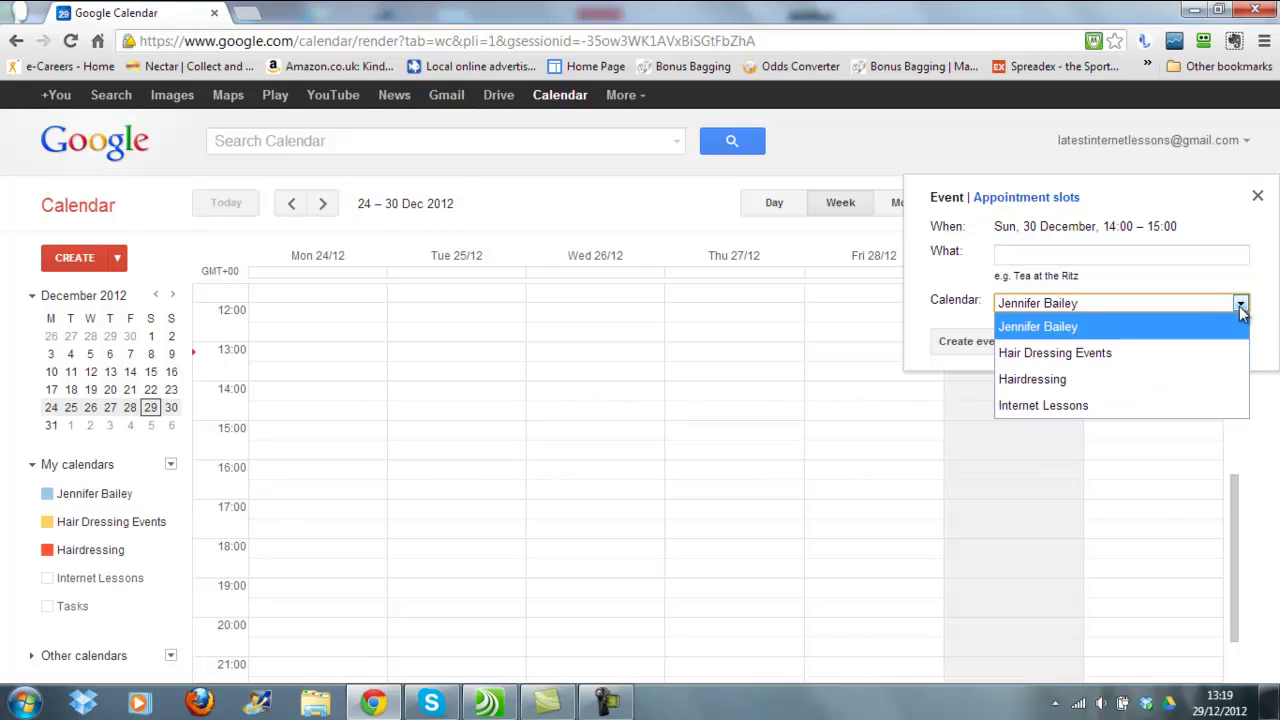
left_click(1214, 379)
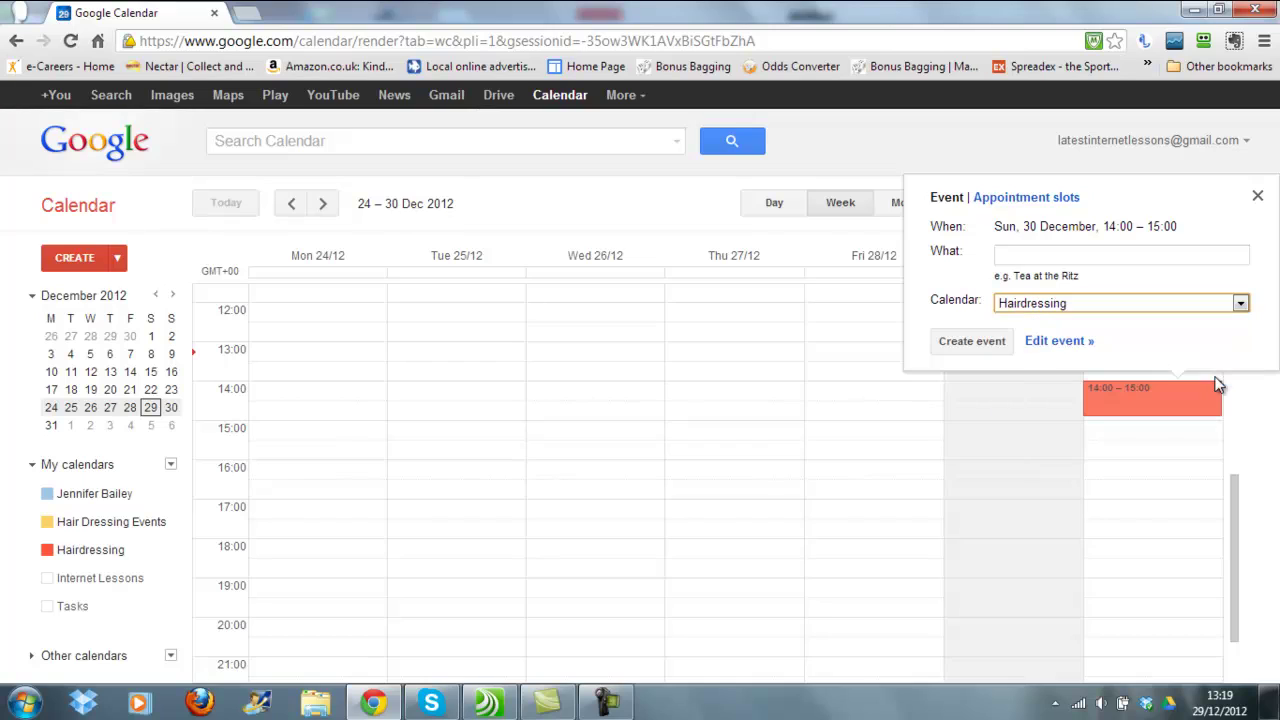
left_click(1111, 254)
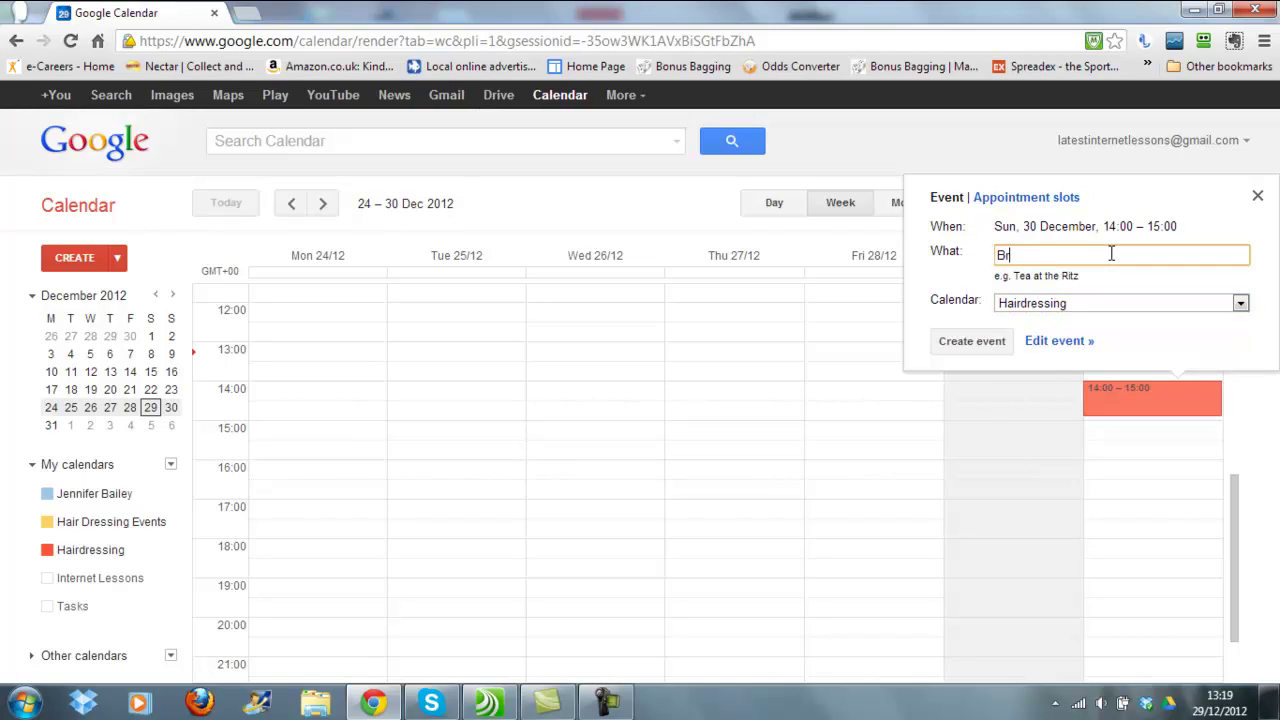
type("Bridal Fair")
Extend the event to end at 16:30 and set its location to Royal Hotel, Torquay.
left_click(1063, 345)
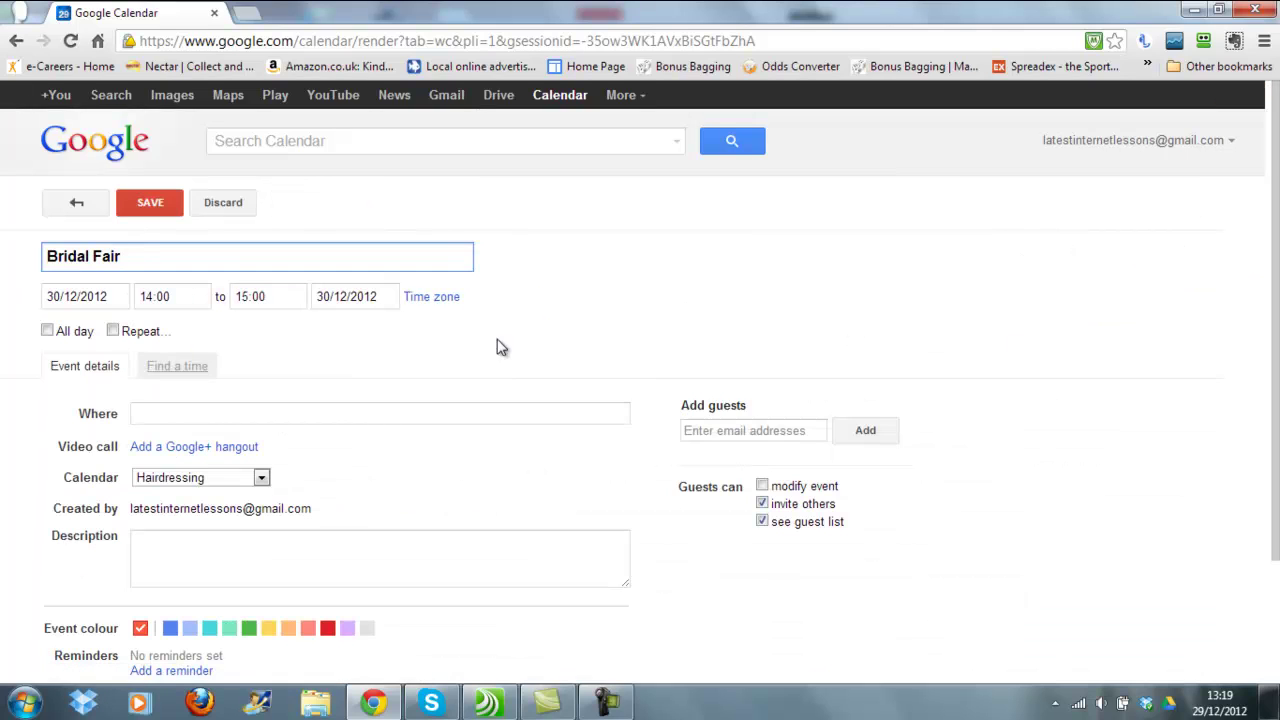
left_click(274, 297)
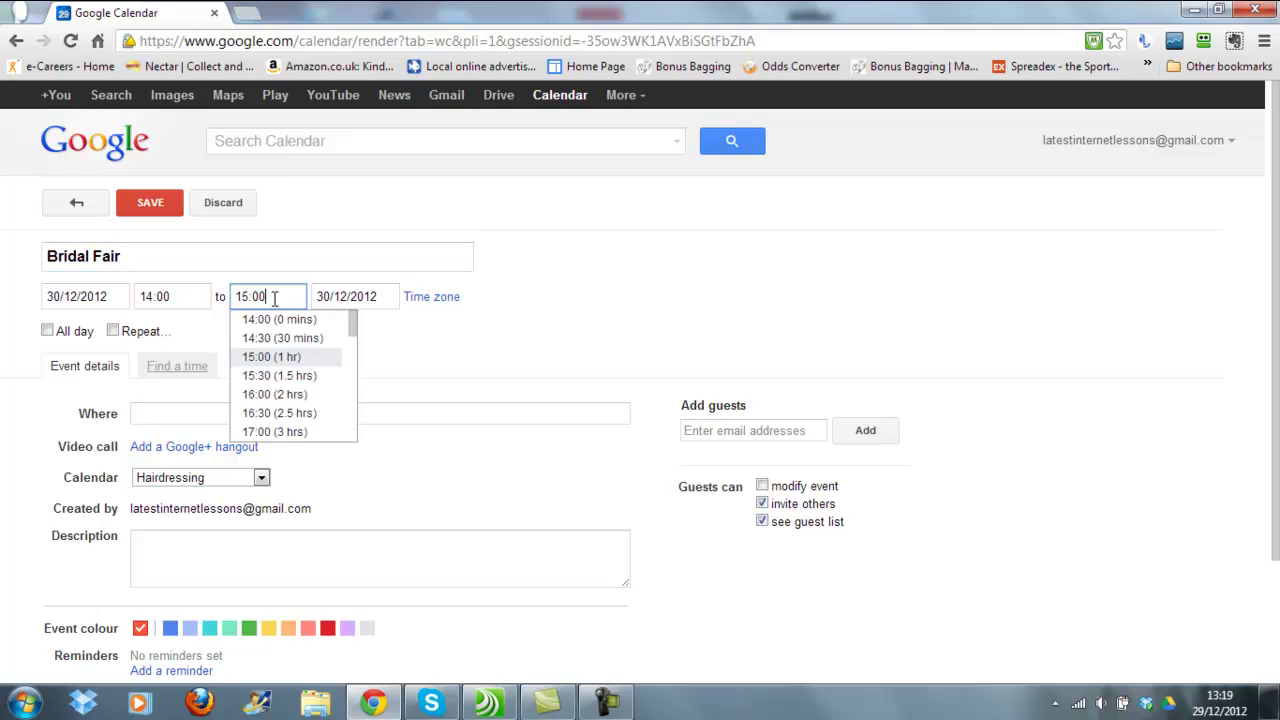
left_click(296, 413)
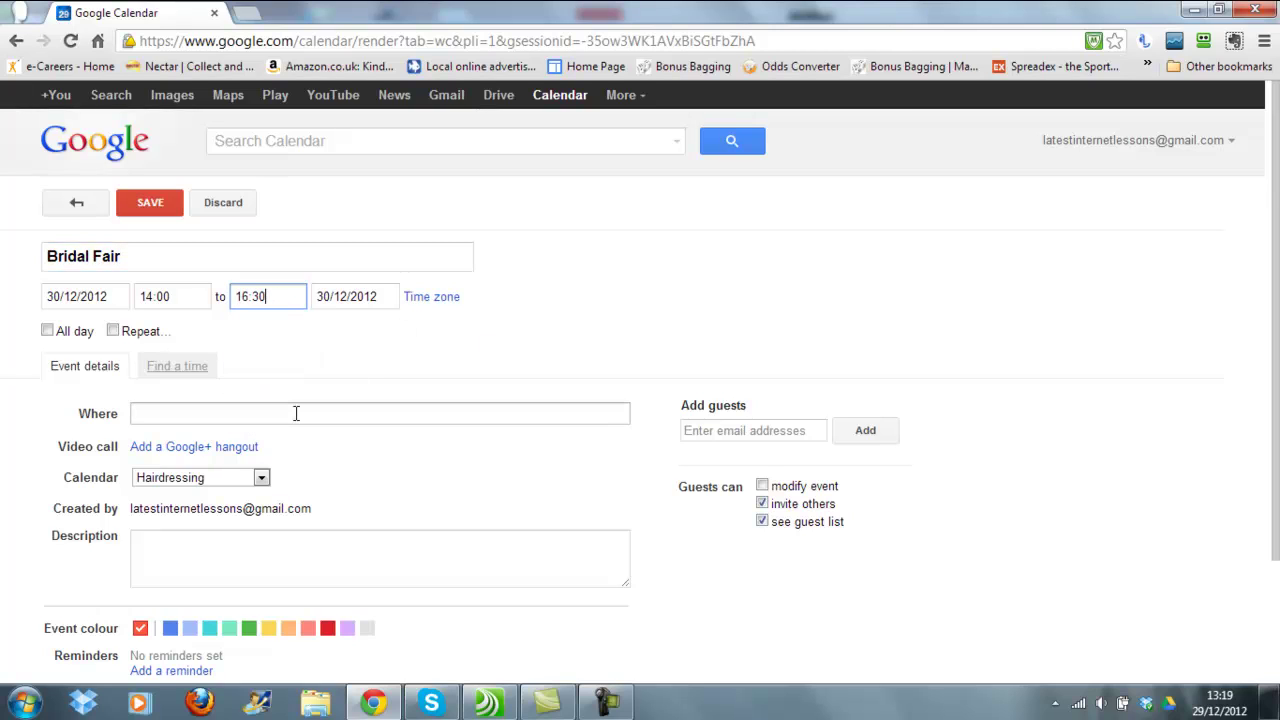
scroll(407, 304, "down", 1)
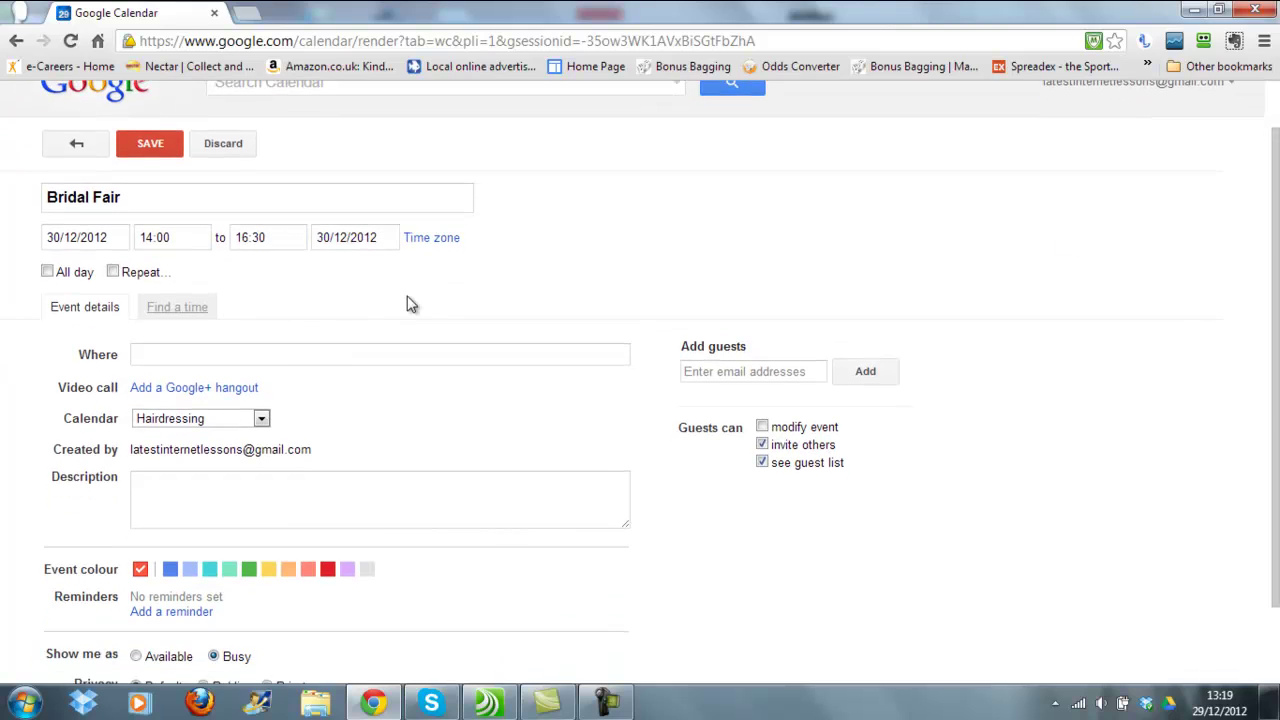
left_click(312, 353)
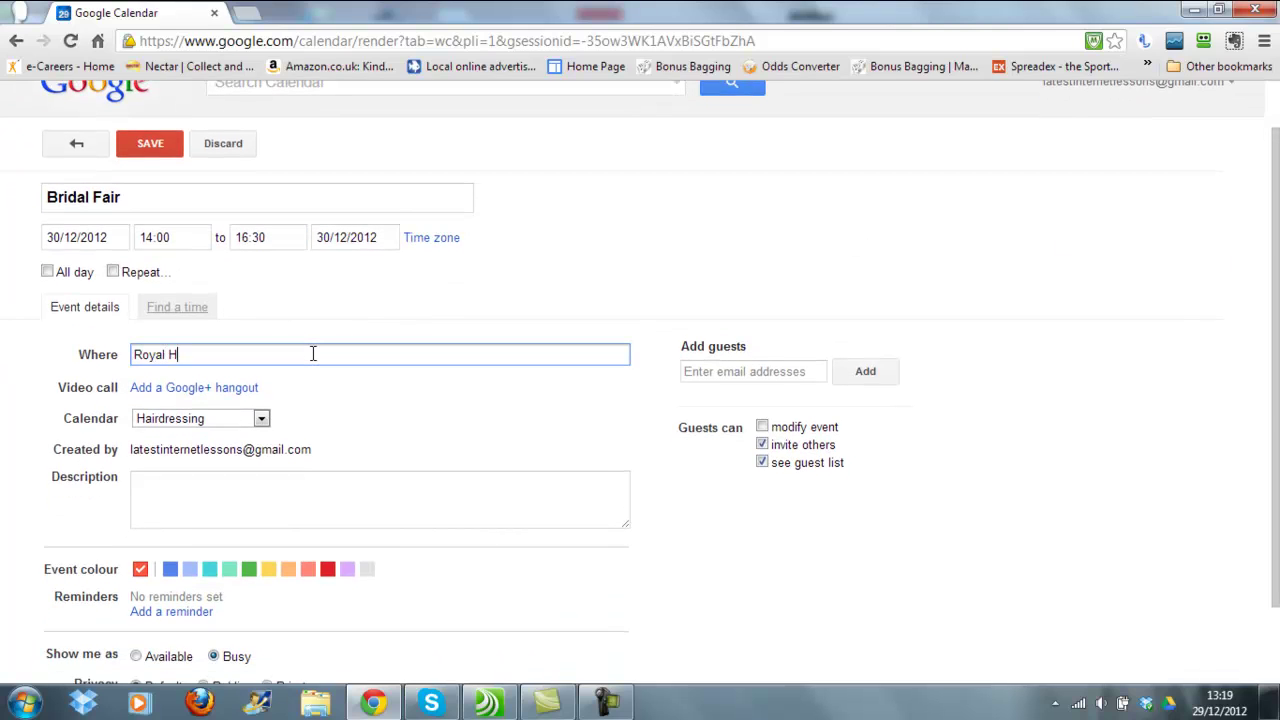
type("otel, Torquay")
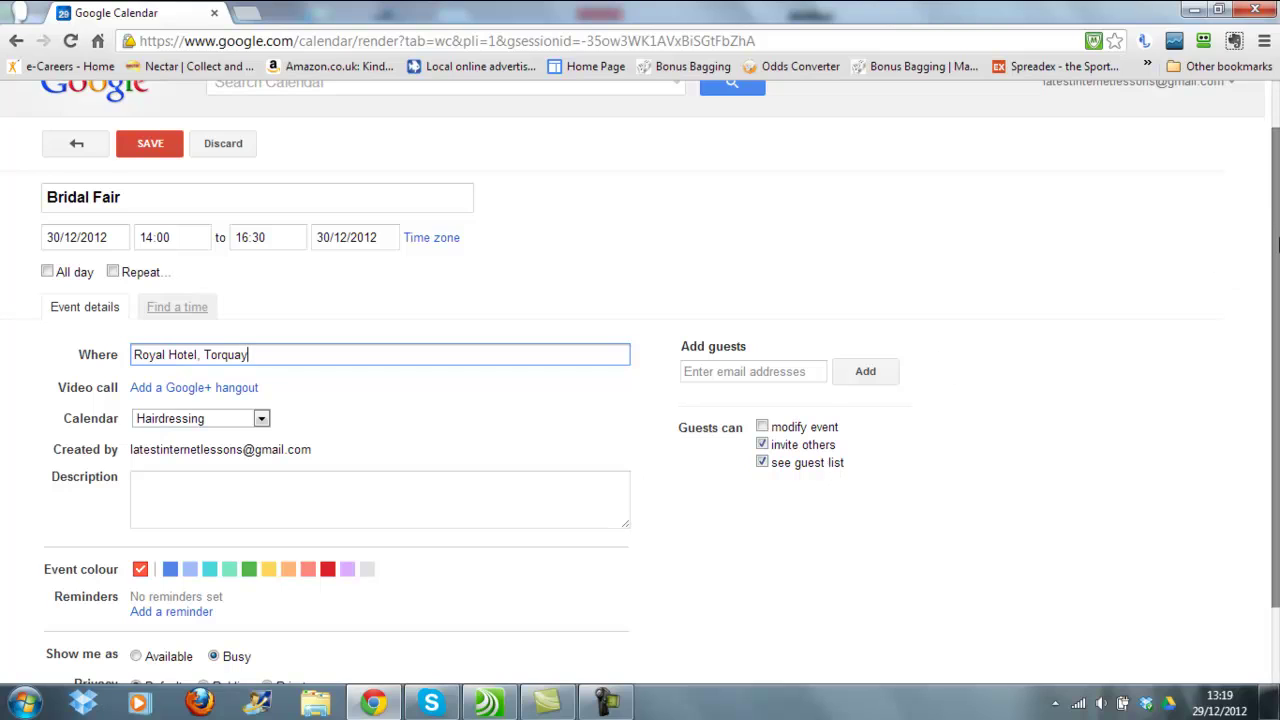
Add a description about the latest bridal hairstyles and save the event.
left_click_drag(1275, 250, 1275, 325)
left_click(492, 404)
type("See my ")
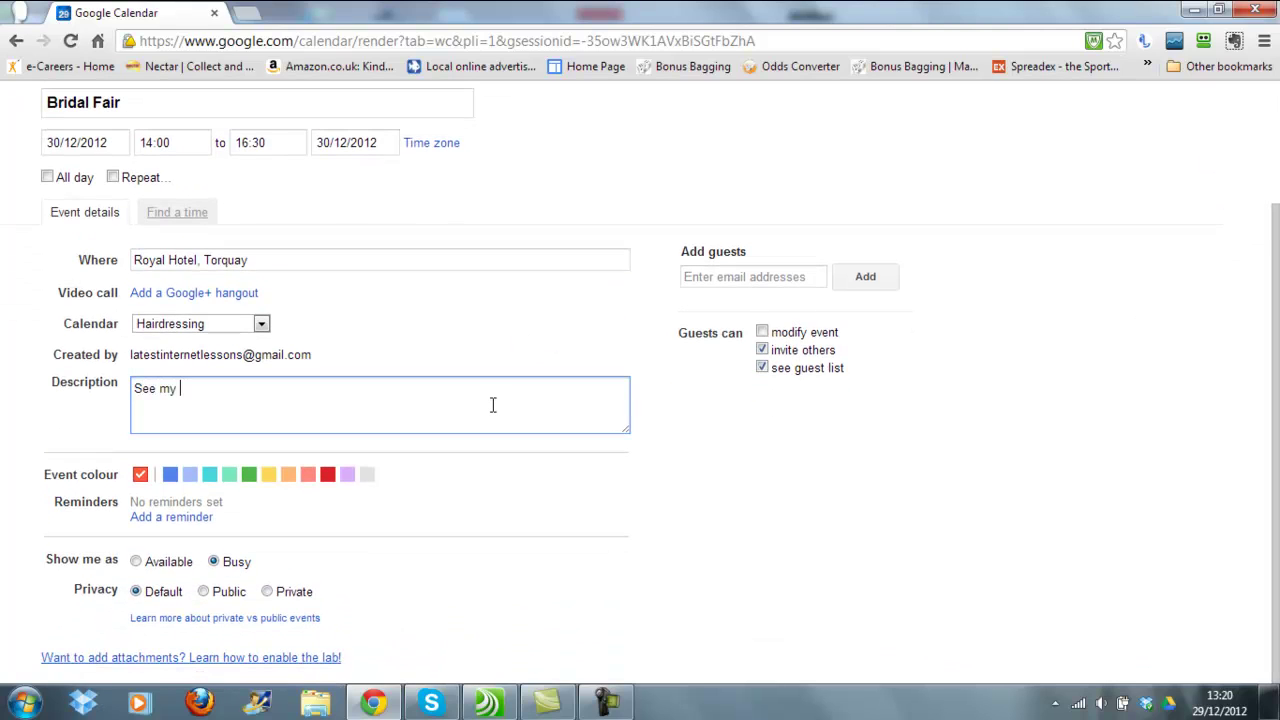
type("latest bridal hairstyles")
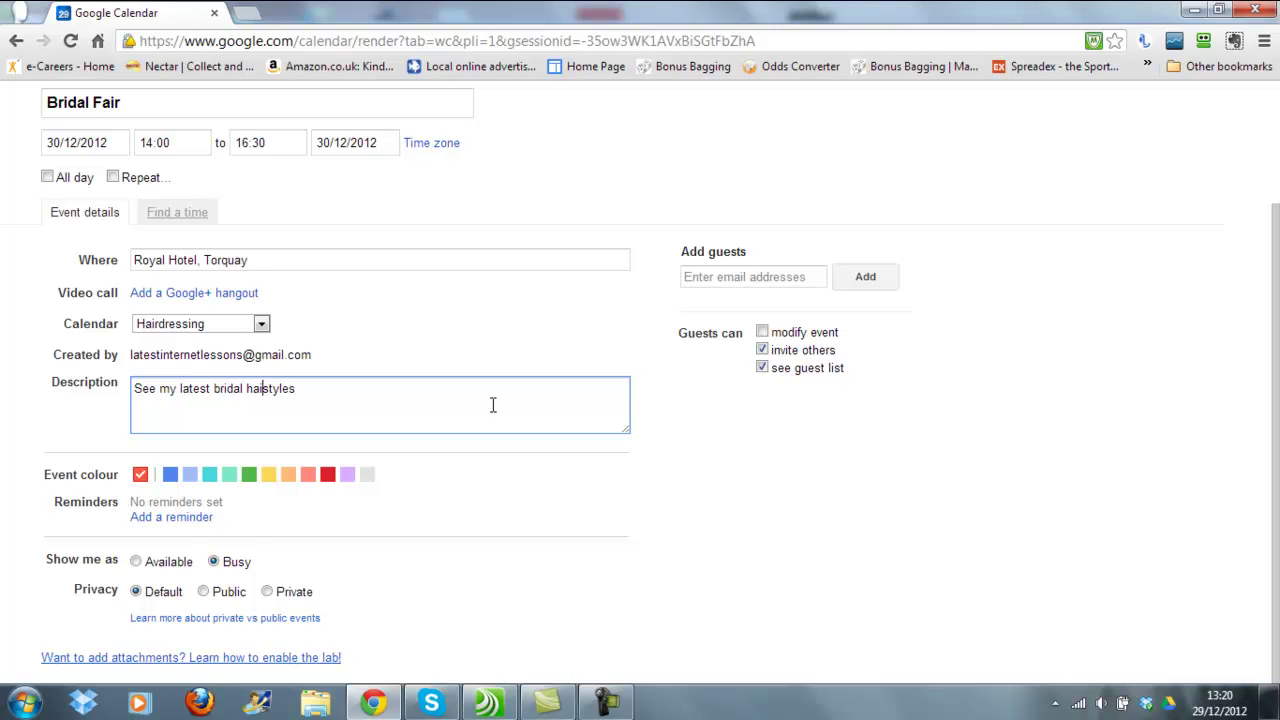
type("r")
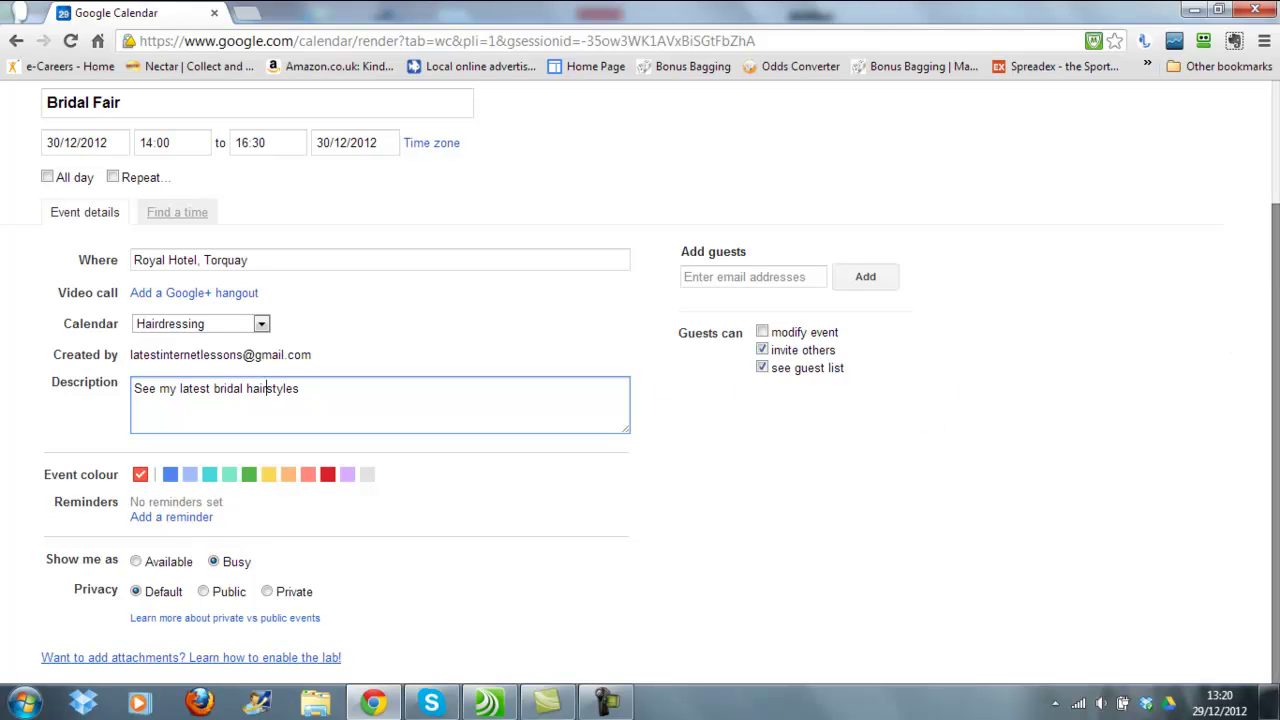
left_click_drag(1275, 330, 1276, 150)
left_click(149, 200)
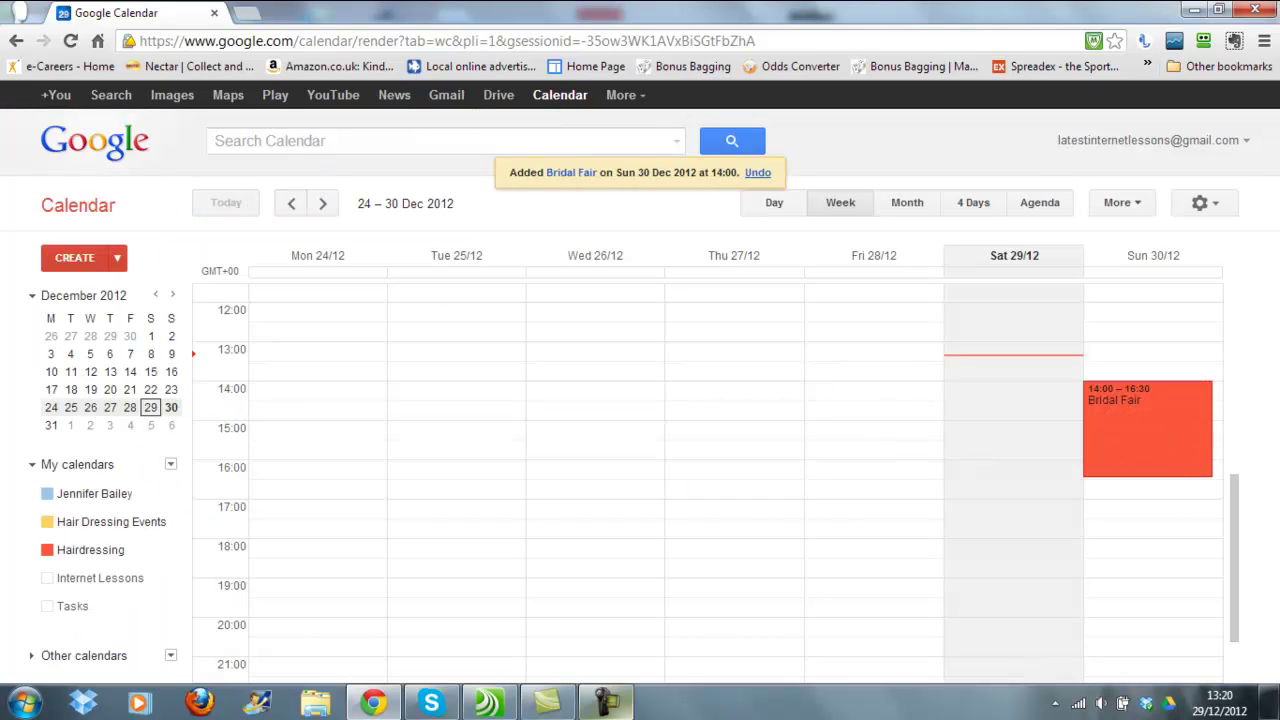
left_click(487, 703)
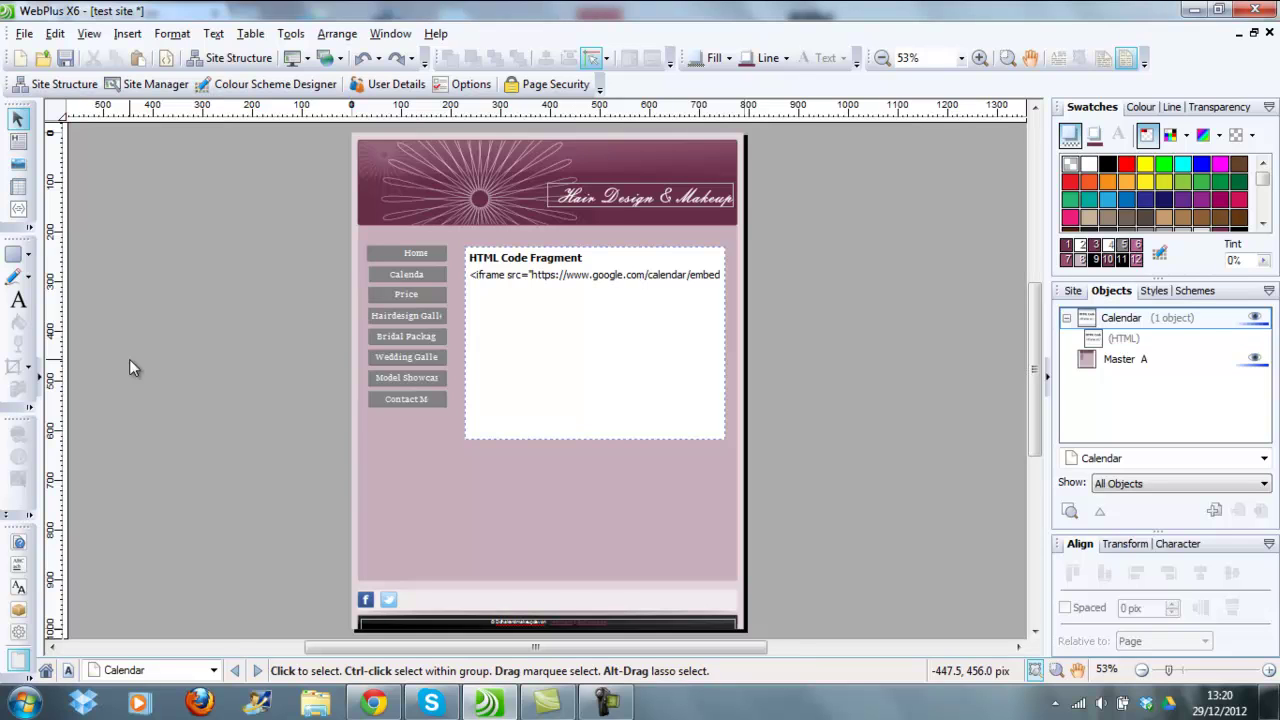
Preview the page in Chrome, advance the calendar to January 2013, and view the Bridal Fair details.
key("alt+p")
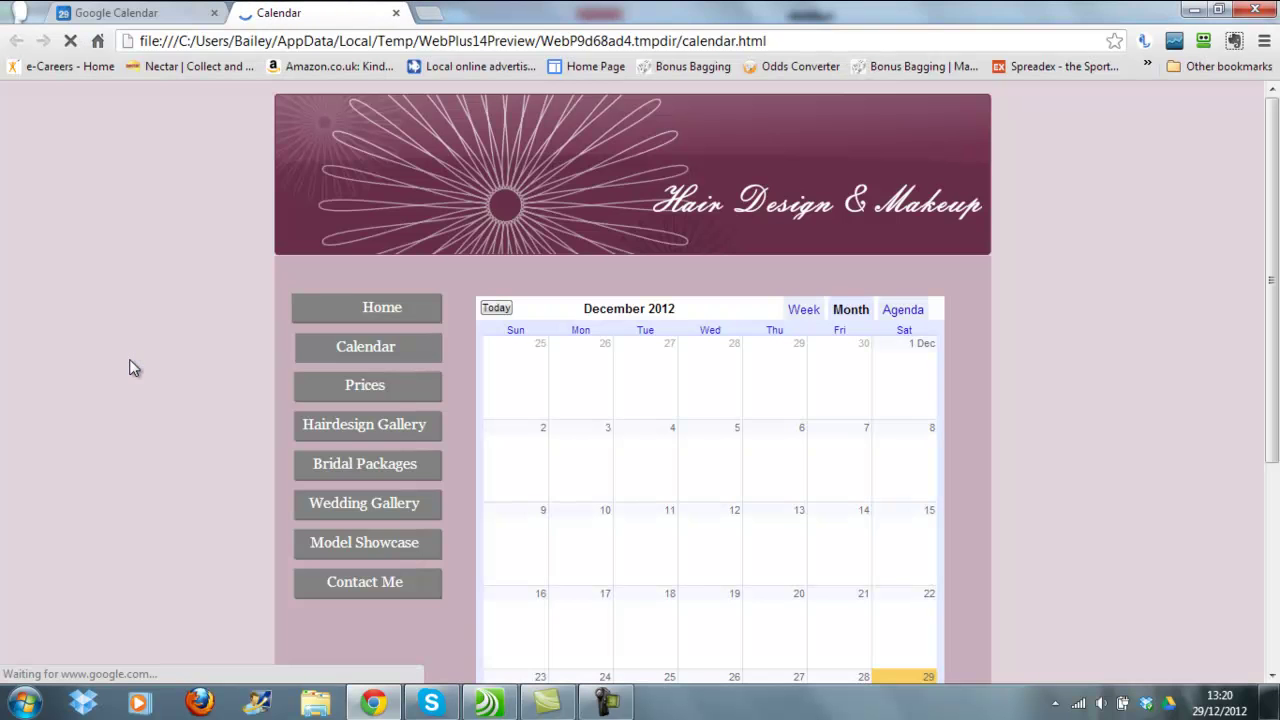
left_click_drag(1275, 200, 1275, 272)
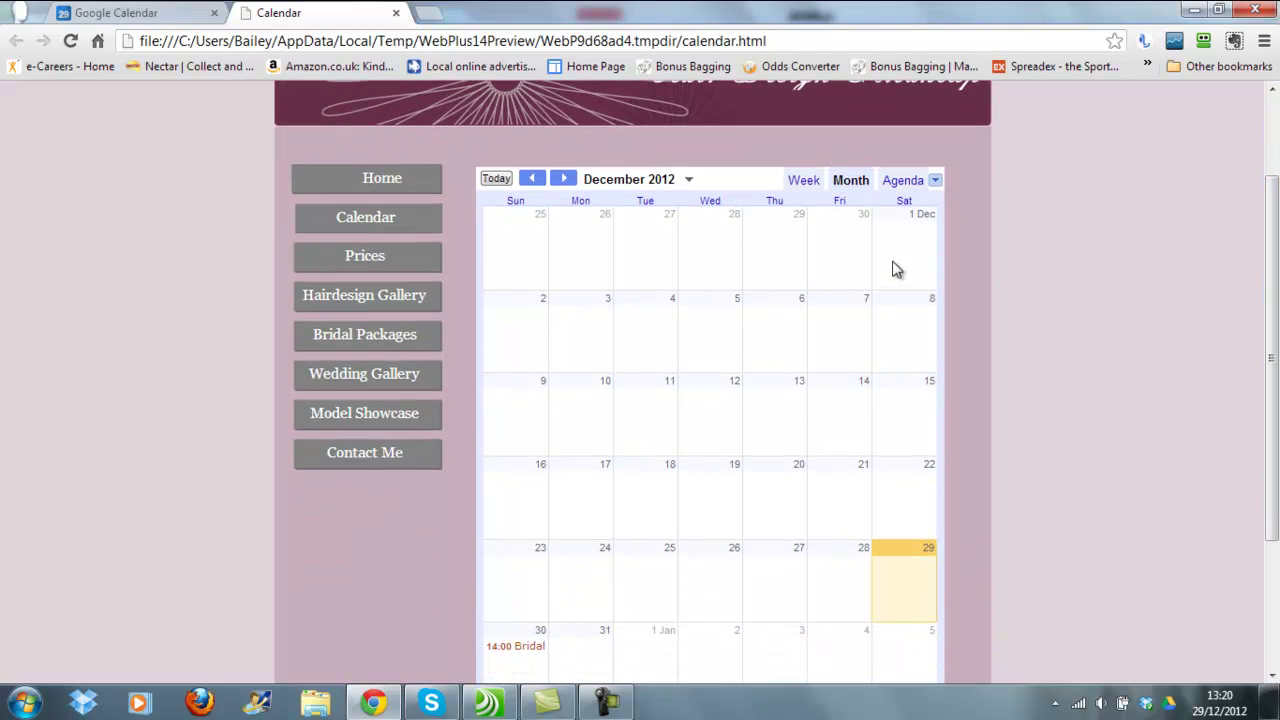
left_click(563, 180)
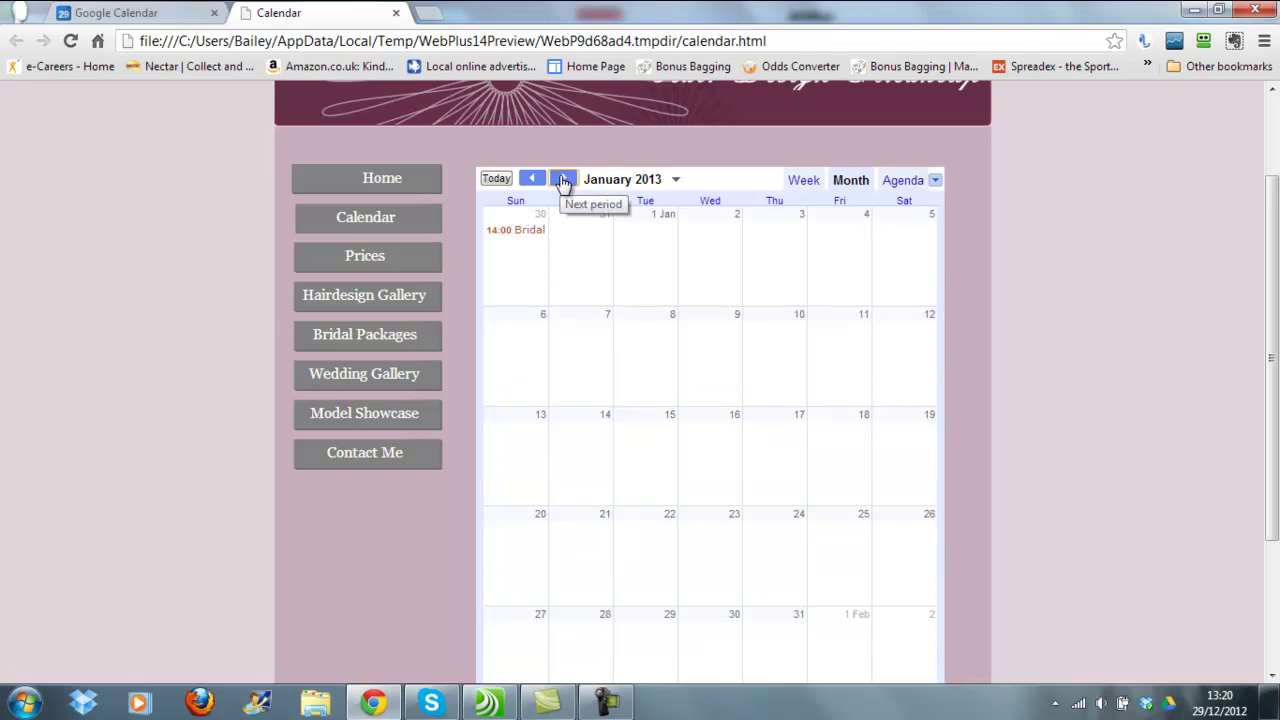
left_click(519, 232)
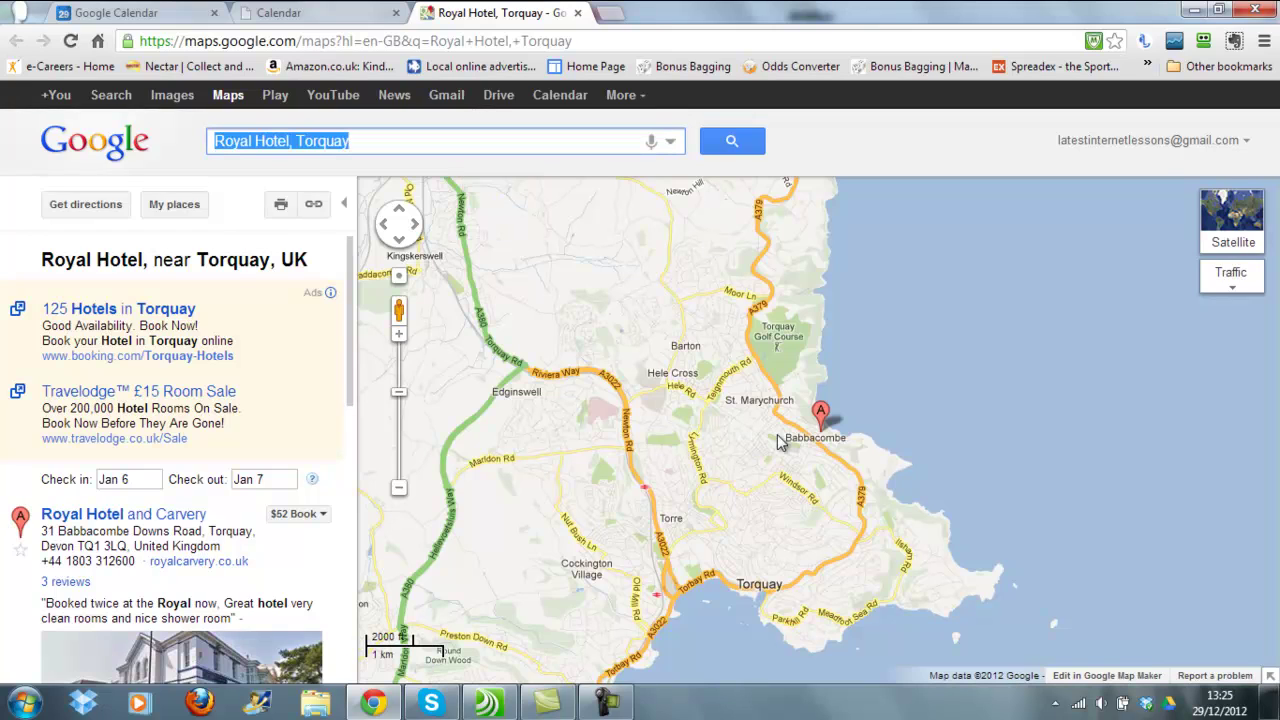
left_click(340, 13)
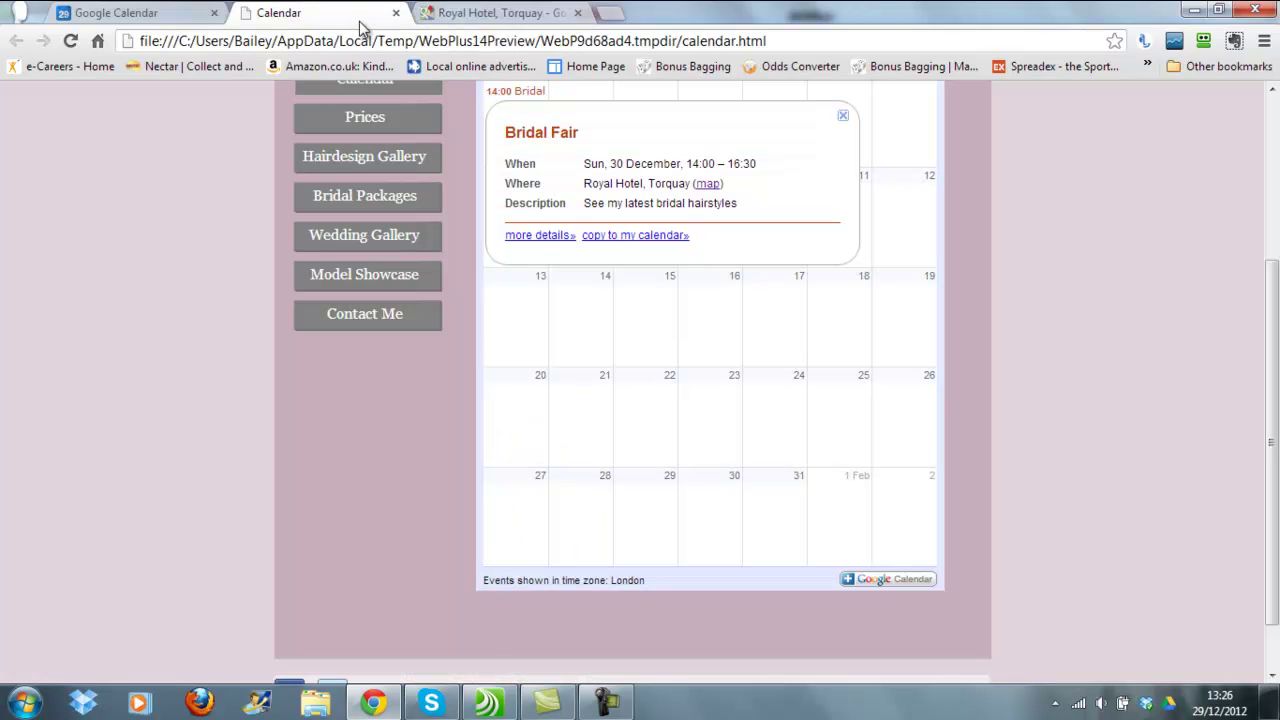